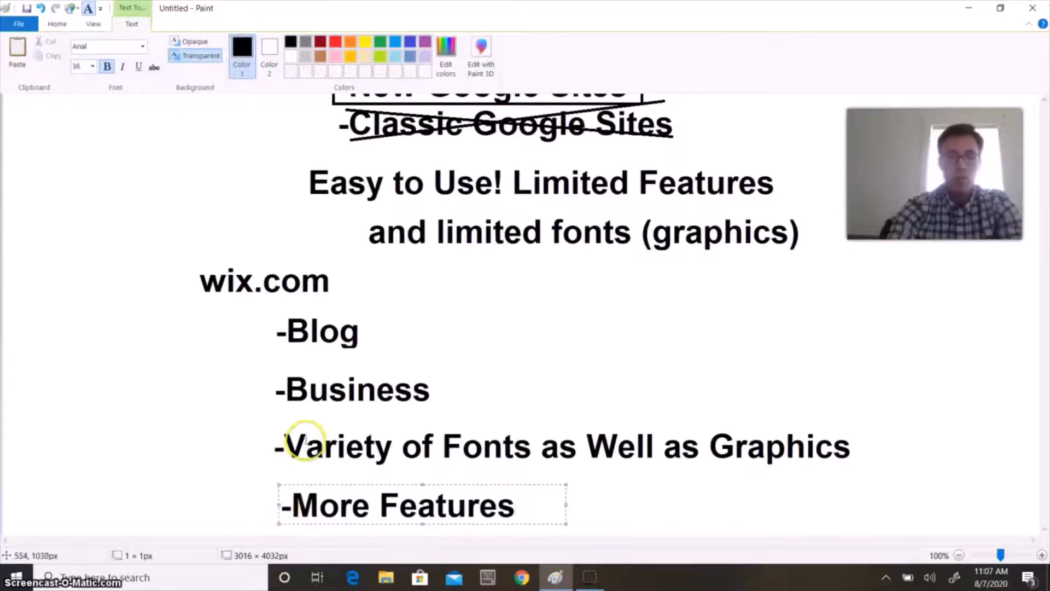
Draw a red rectangle around the wix.com heading and its four bullet points, from Blog to More Features
{"action": "left_click", "coordinate": [305, 387]}
{"action": "scroll", "coordinate": [307, 391], "scroll_direction": "up", "scroll_amount": 2}
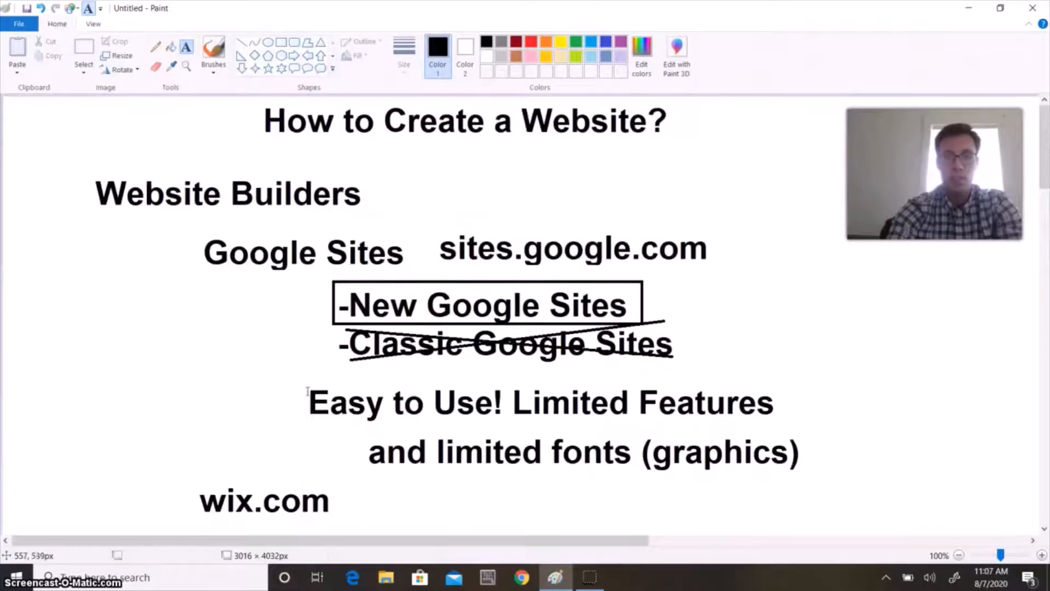
{"action": "scroll", "coordinate": [296, 414], "scroll_direction": "down", "scroll_amount": 2}
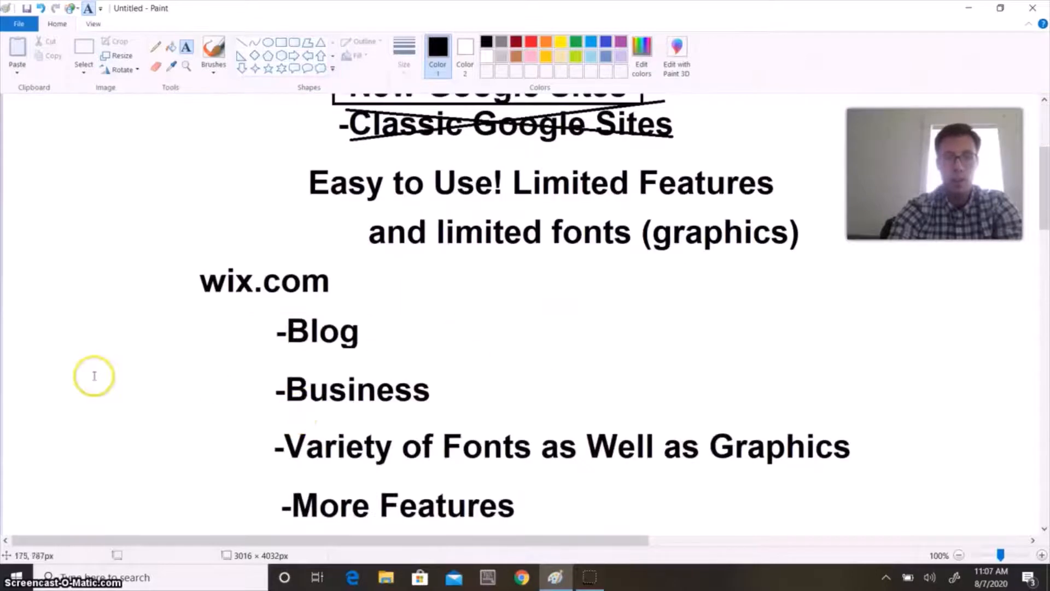
{"action": "left_click", "coordinate": [281, 44]}
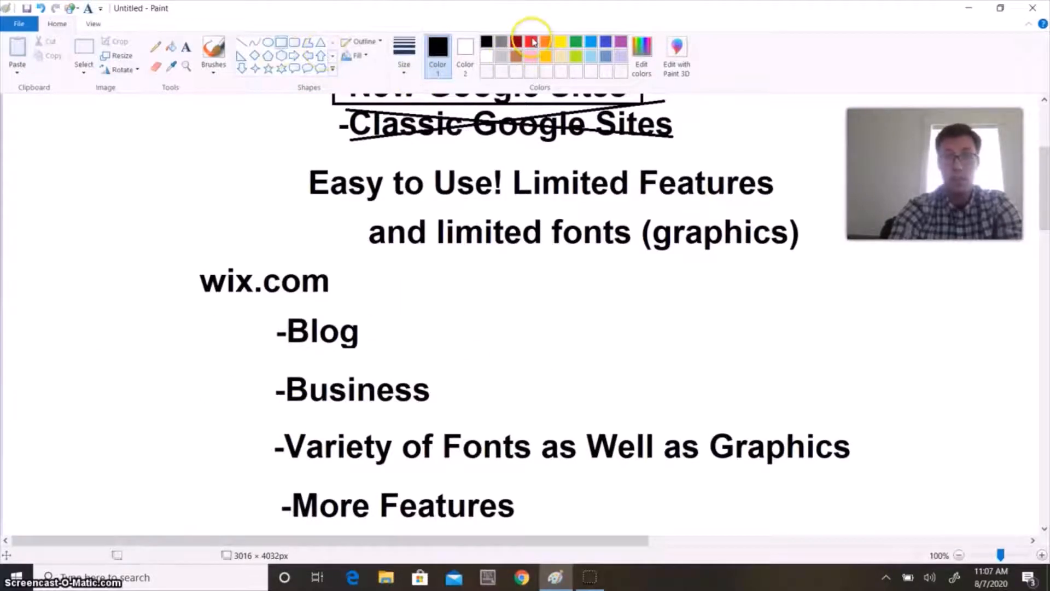
{"action": "left_click", "coordinate": [530, 42]}
{"action": "mouse_move", "coordinate": [177, 259]}
{"action": "left_mouse_down"}
{"action": "mouse_move", "coordinate": [413, 436]}
{"action": "mouse_move", "coordinate": [687, 541]}
{"action": "mouse_move", "coordinate": [876, 509]}
{"action": "mouse_move", "coordinate": [879, 529]}
{"action": "left_mouse_up"}
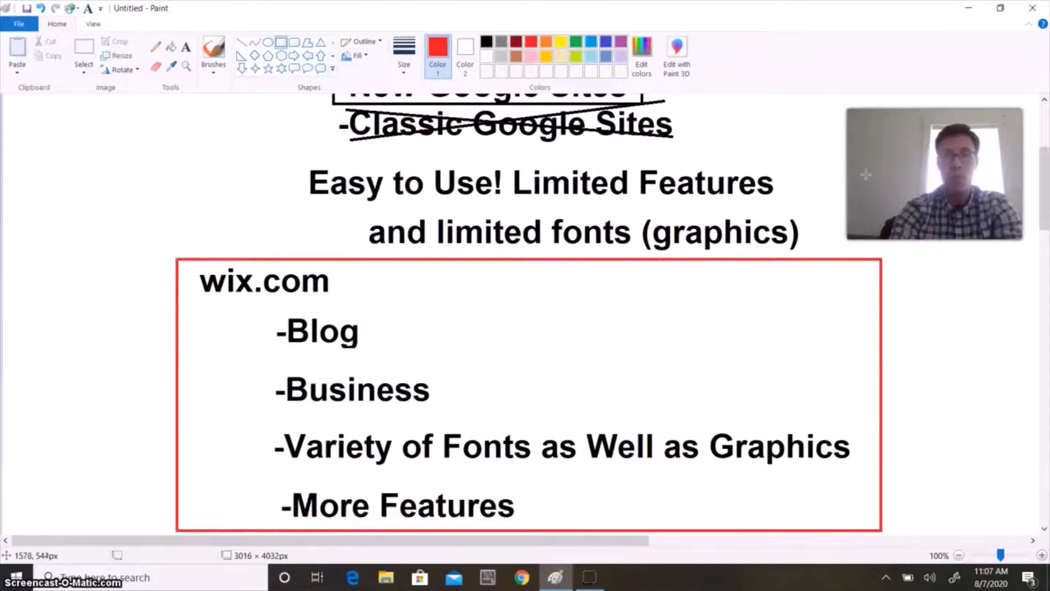
{"action": "scroll", "coordinate": [865, 174], "scroll_direction": "up", "scroll_amount": 5}
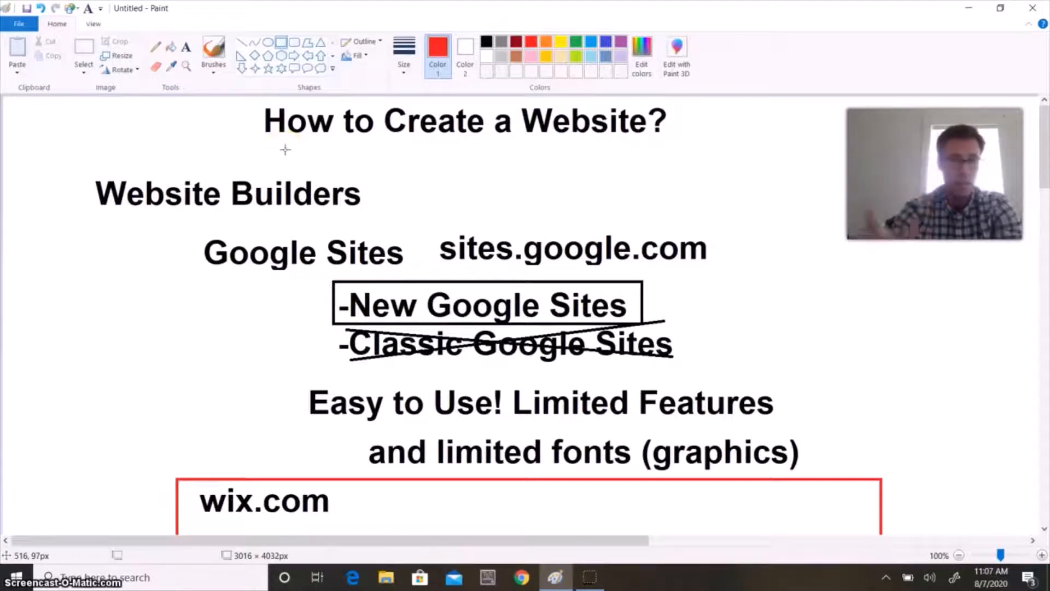
{"action": "scroll", "coordinate": [342, 298], "scroll_direction": "down", "scroll_amount": 2}
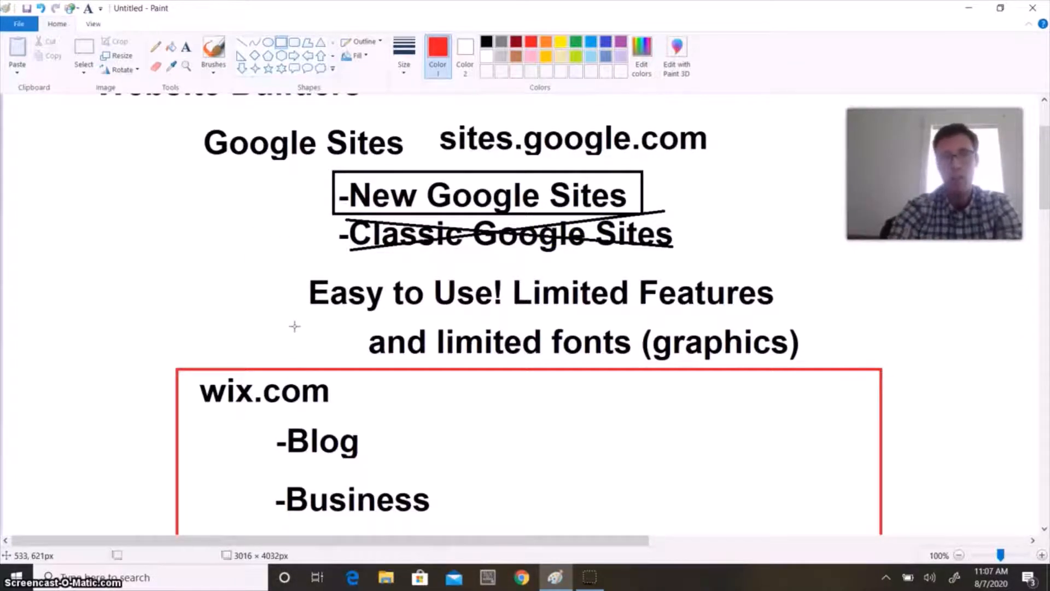
{"action": "scroll", "coordinate": [294, 327], "scroll_direction": "up", "scroll_amount": 3}
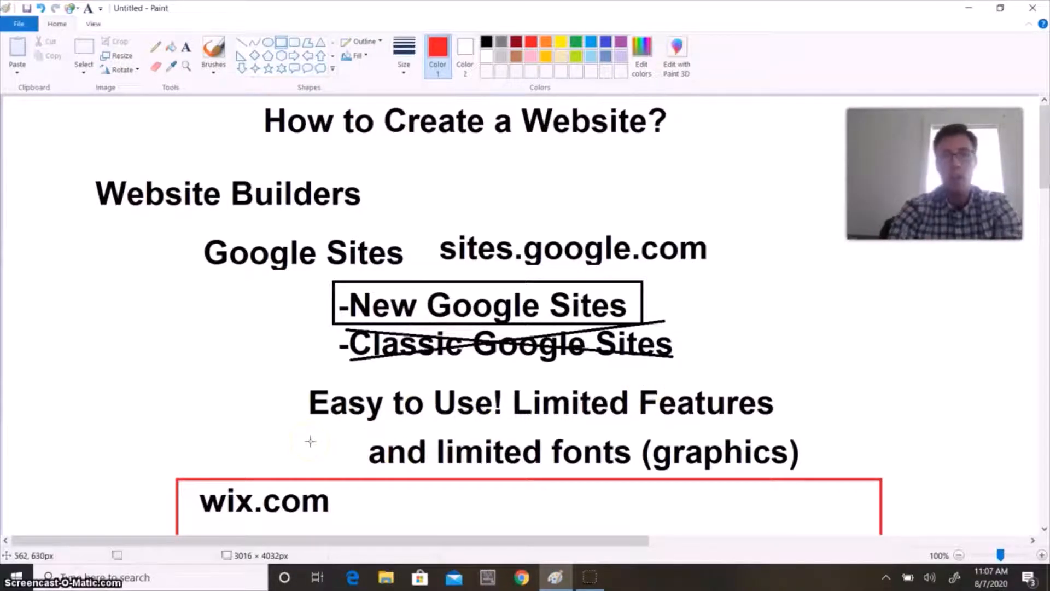
{"action": "scroll", "coordinate": [310, 441], "scroll_direction": "down", "scroll_amount": 3}
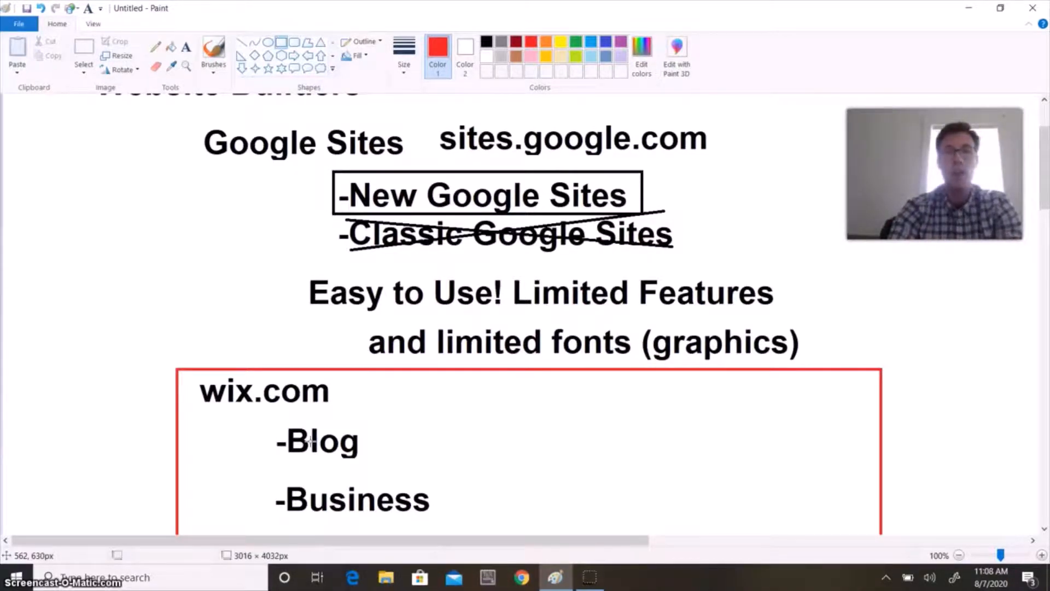
{"action": "scroll", "coordinate": [310, 440], "scroll_direction": "up", "scroll_amount": 2}
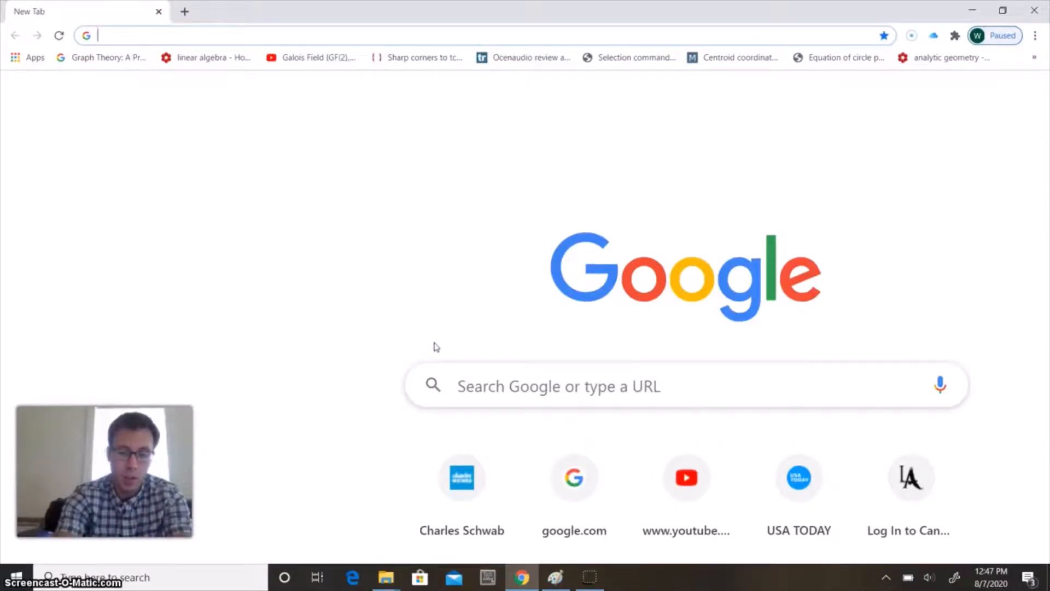
Open sites.google.com in the Chrome browser
{"action": "left_click", "coordinate": [203, 36]}
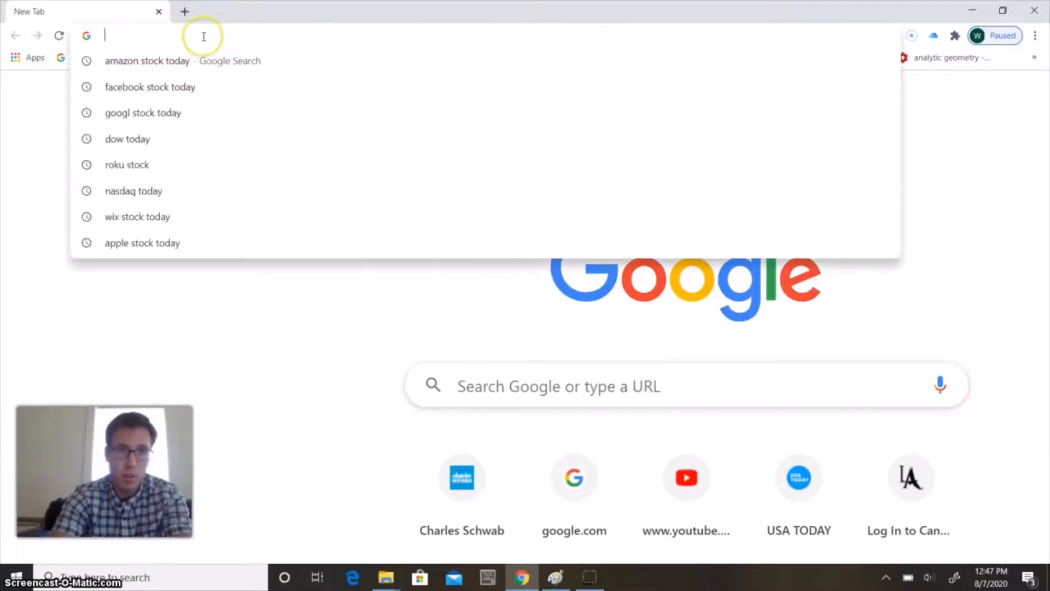
{"action": "type", "text": "sites.google.com"}
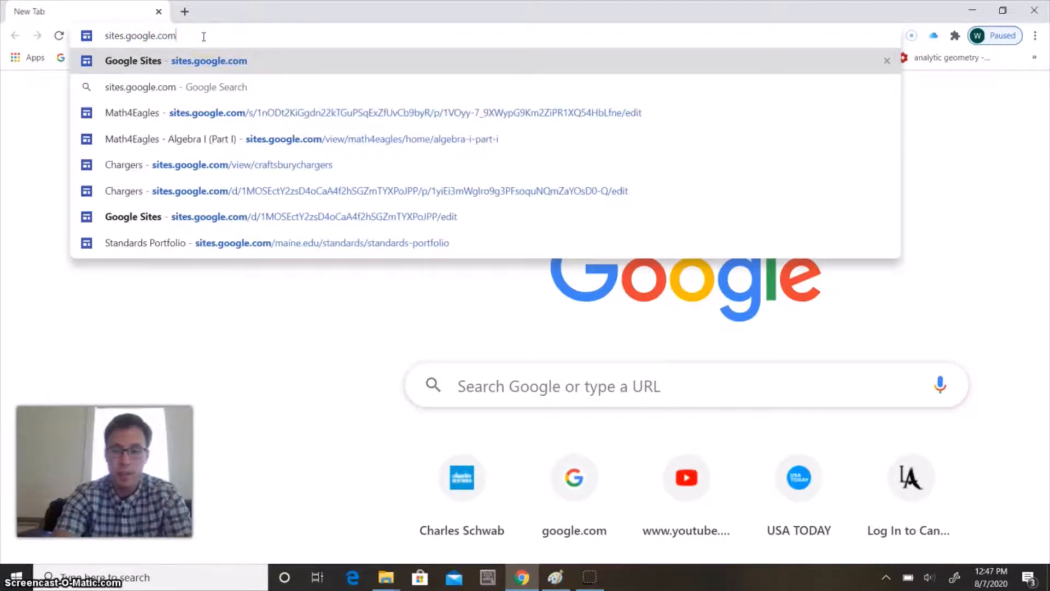
{"action": "key", "text": "Return"}
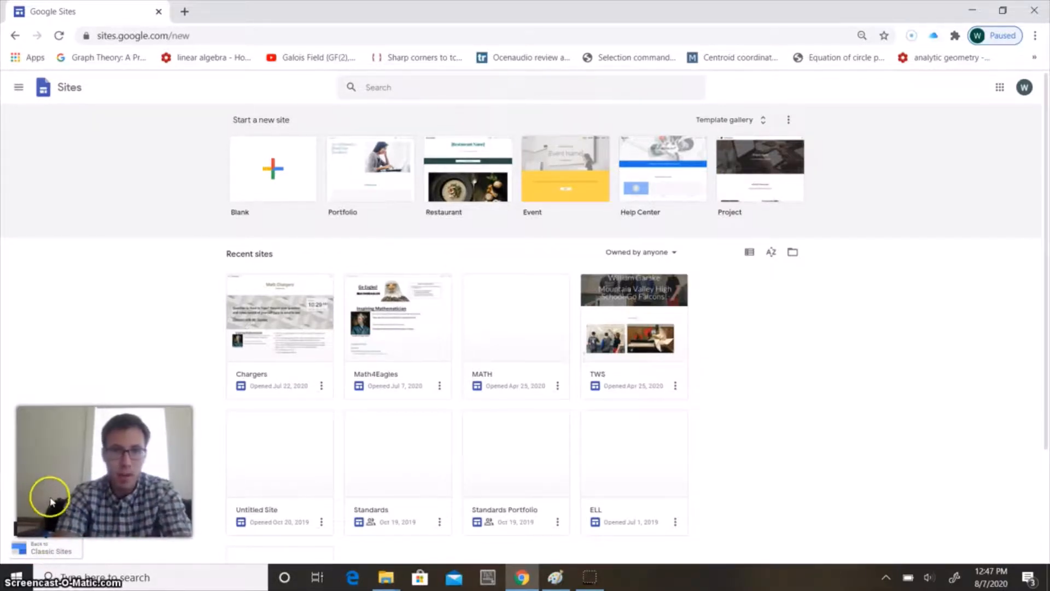
Start a new blank site and name the site document "Website"
{"action": "left_click", "coordinate": [280, 175]}
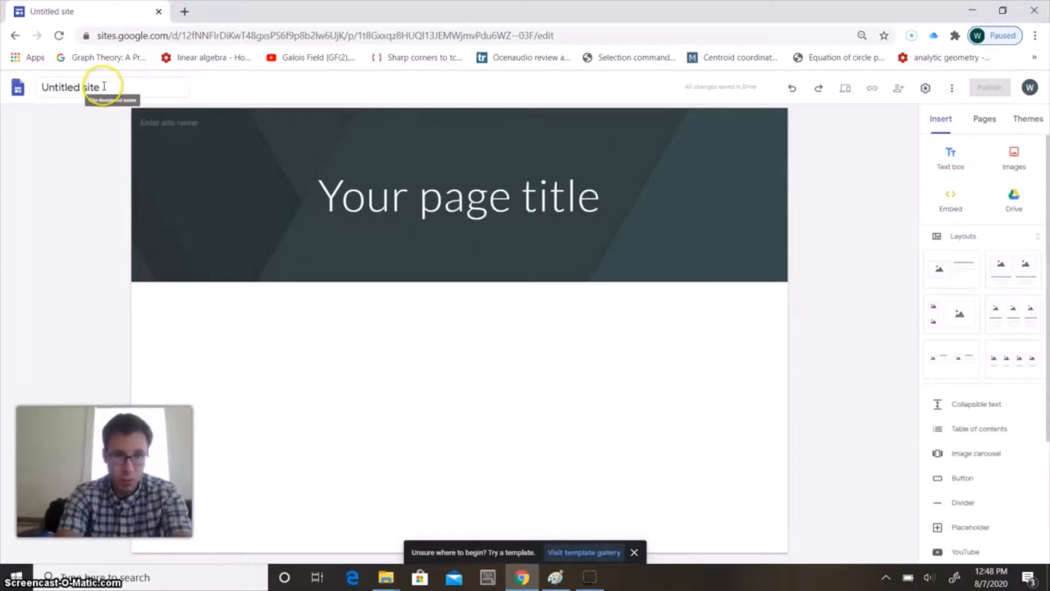
{"action": "left_click", "coordinate": [104, 87]}
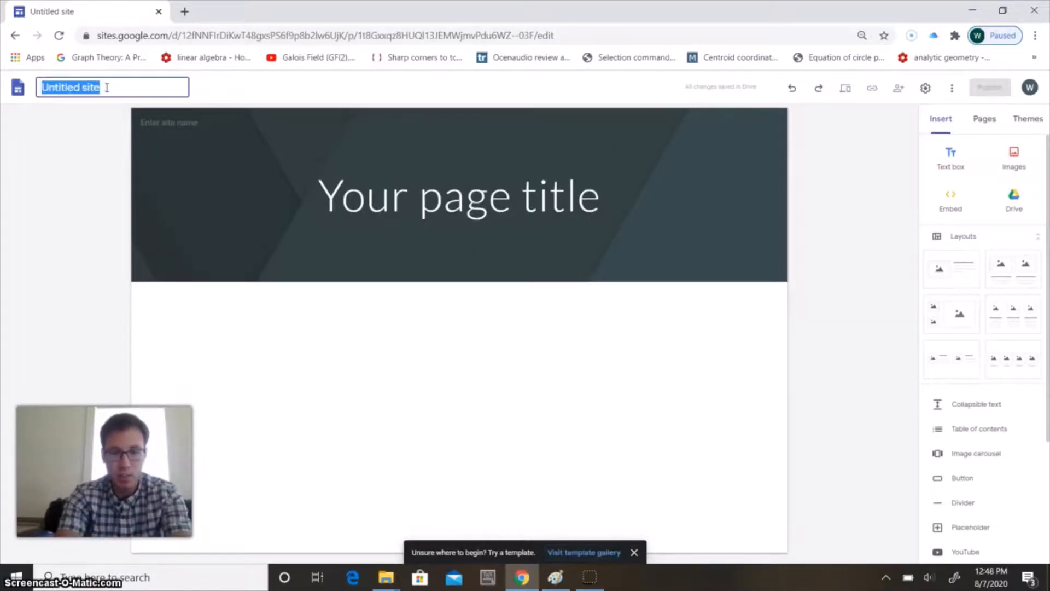
{"action": "type", "text": "Web"}
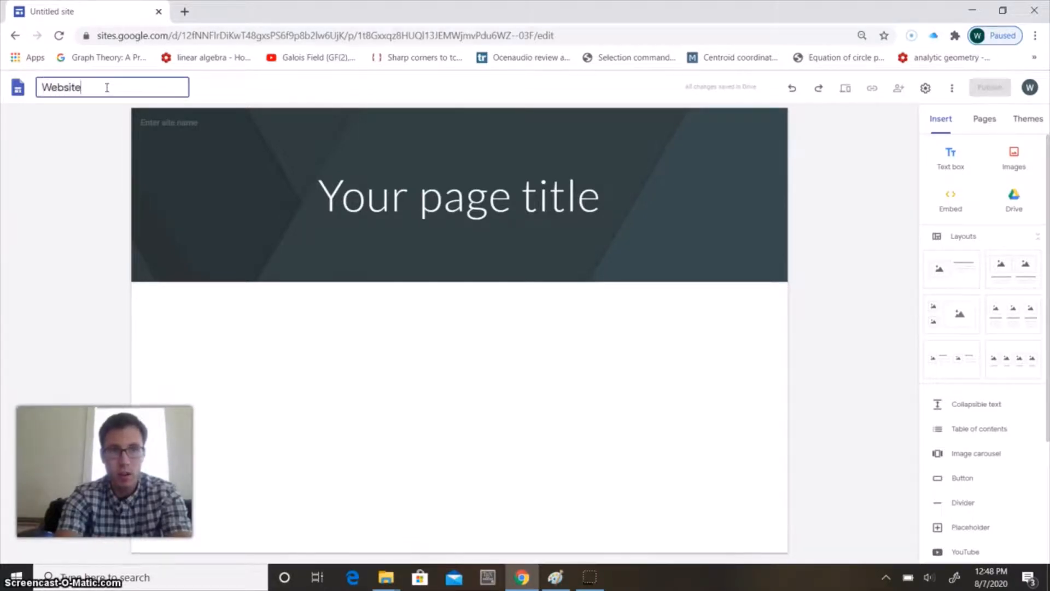
Replace the placeholder page title in the header with "Very First Website!"
{"action": "left_click", "coordinate": [318, 189]}
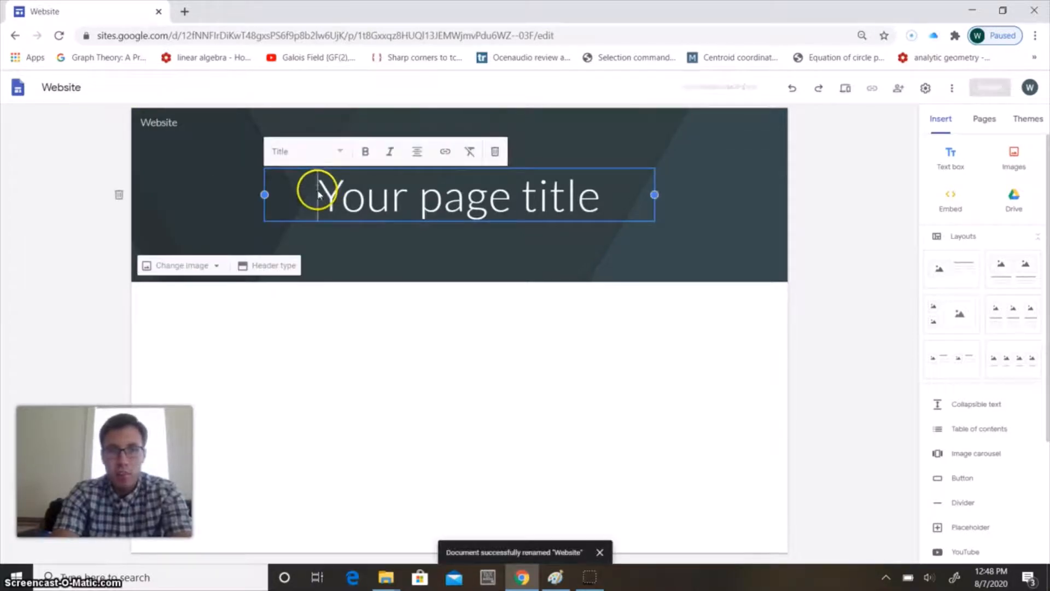
{"action": "left_click_drag", "start_coordinate": [322, 188], "coordinate": [595, 197]}
{"action": "key", "text": "BackSpace"}
{"action": "type", "text": "F"}
{"action": "key", "text": "BackSpace"}
{"action": "type", "text": "Very First Website!"}
{"action": "left_click", "coordinate": [549, 350]}
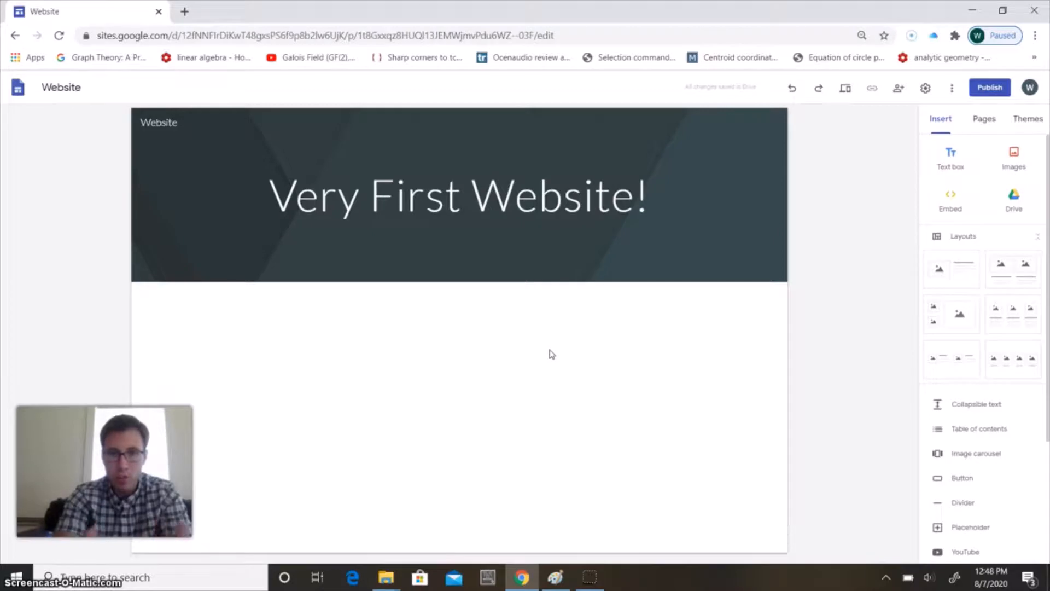
Add a text box to the page body below the header, reading "This is our very first website"
{"action": "left_click", "coordinate": [296, 314]}
{"action": "double_click", "coordinate": [274, 330]}
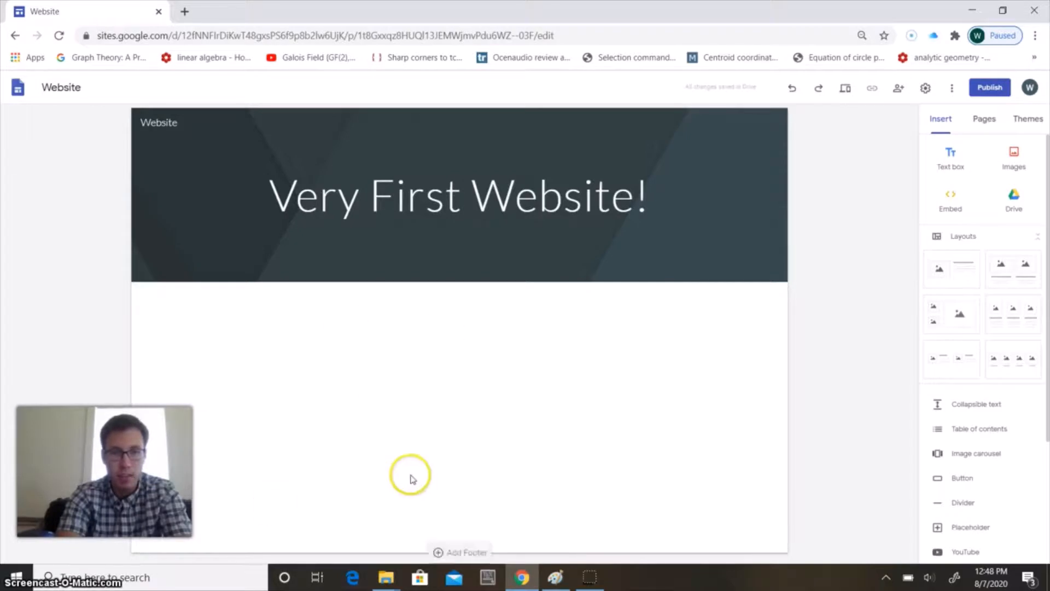
{"action": "double_click", "coordinate": [215, 346]}
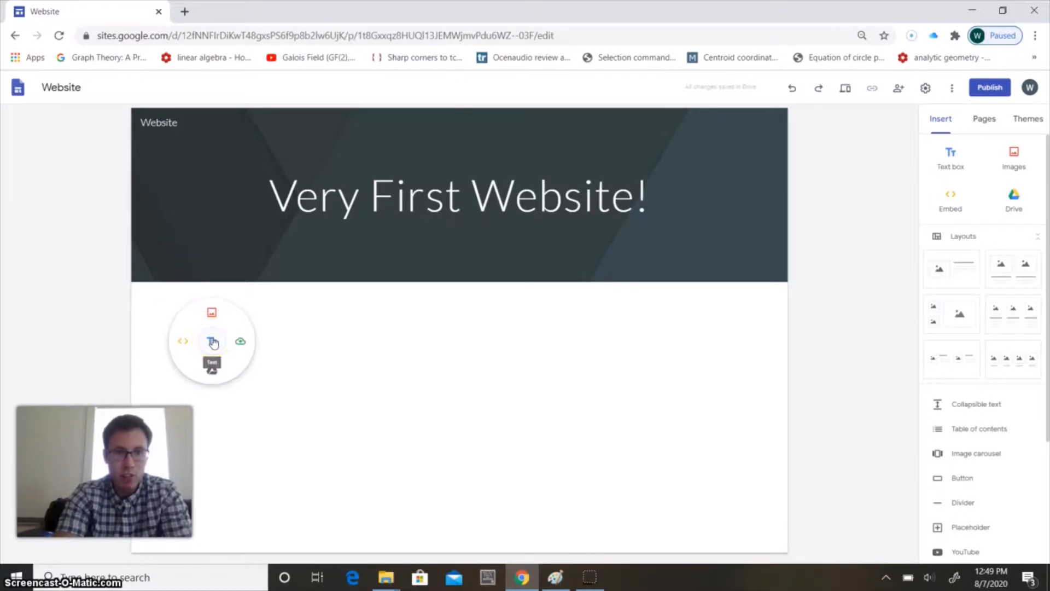
{"action": "left_click", "coordinate": [213, 342]}
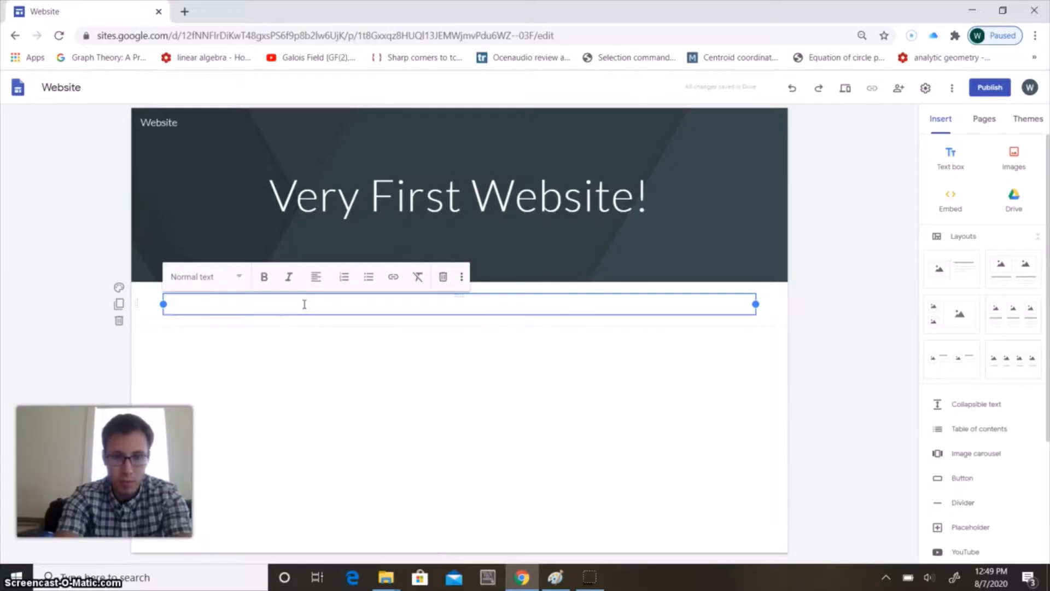
{"action": "type", "text": "This is our v"}
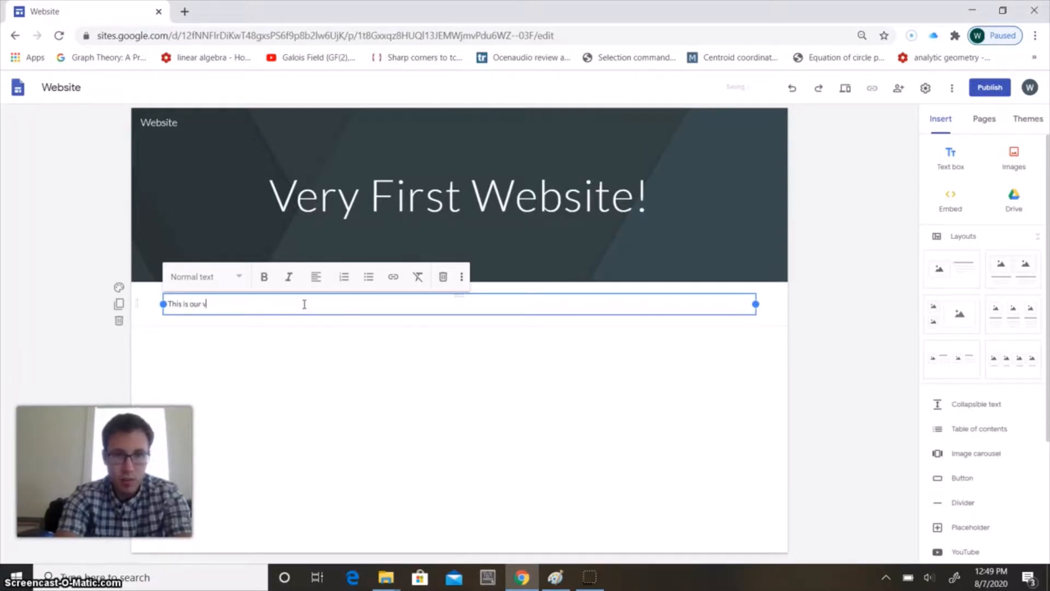
{"action": "type", "text": "bsite"}
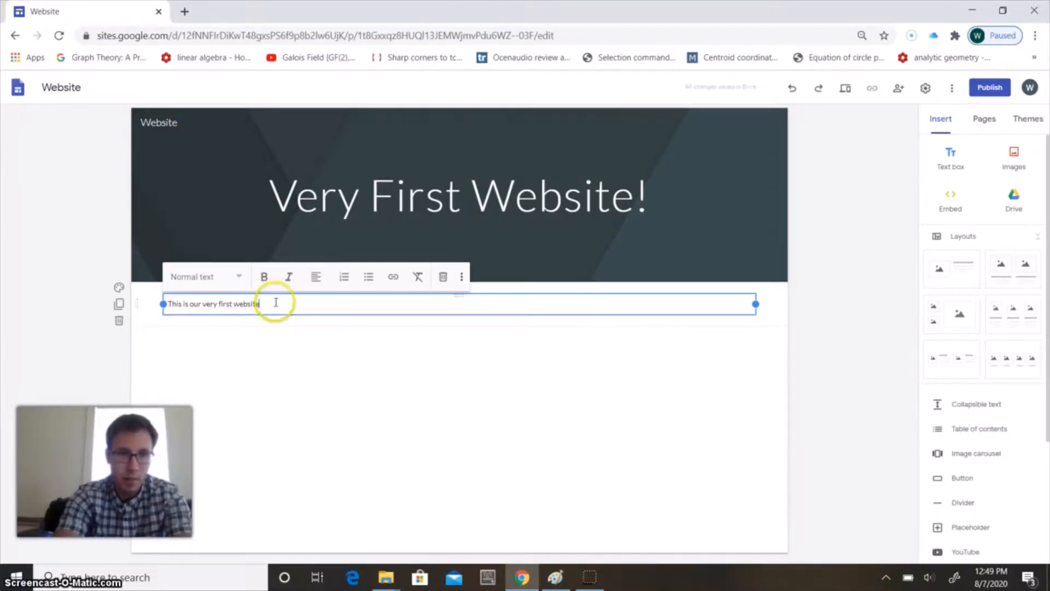
{"action": "left_click_drag", "start_coordinate": [274, 303], "coordinate": [181, 298]}
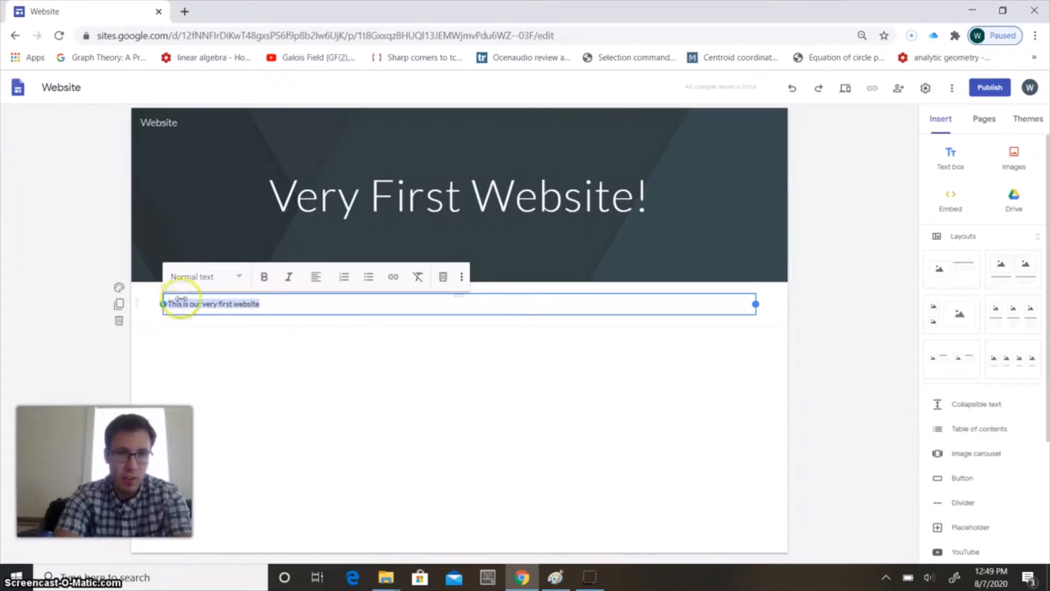
{"action": "left_click", "coordinate": [238, 276]}
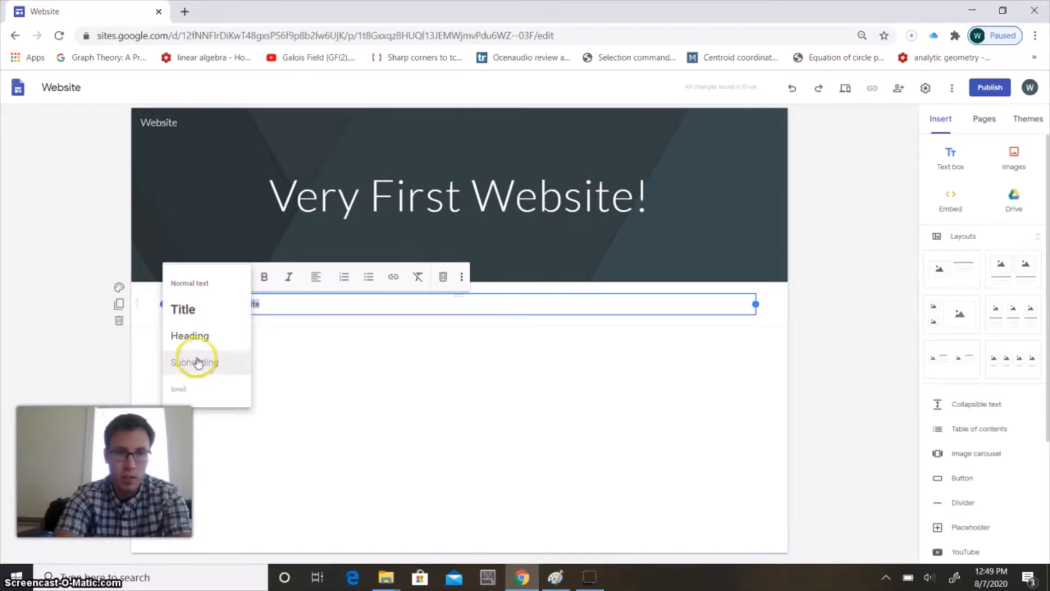
{"action": "left_click", "coordinate": [321, 302]}
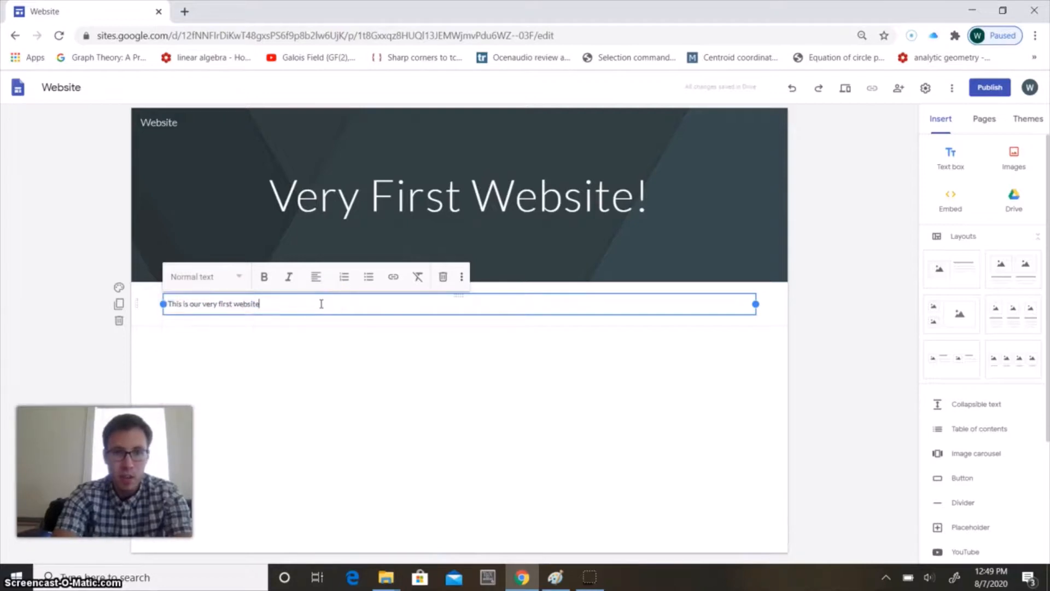
Add a bulleted line reading "Link" below the sentence in the text box
{"action": "key", "text": "Return"}
{"action": "left_click", "coordinate": [369, 277]}
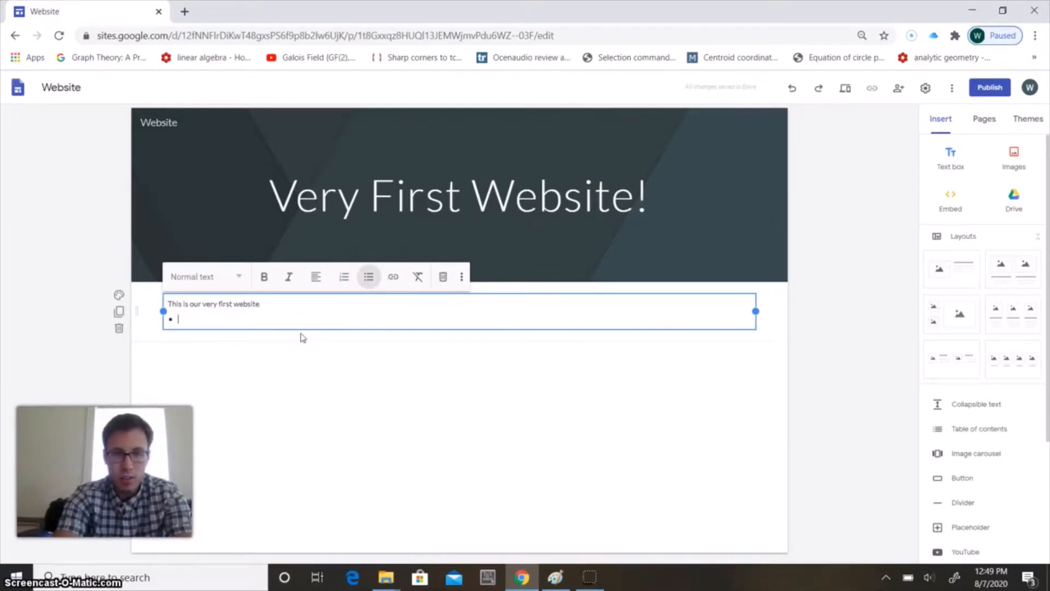
{"action": "type", "text": "Link"}
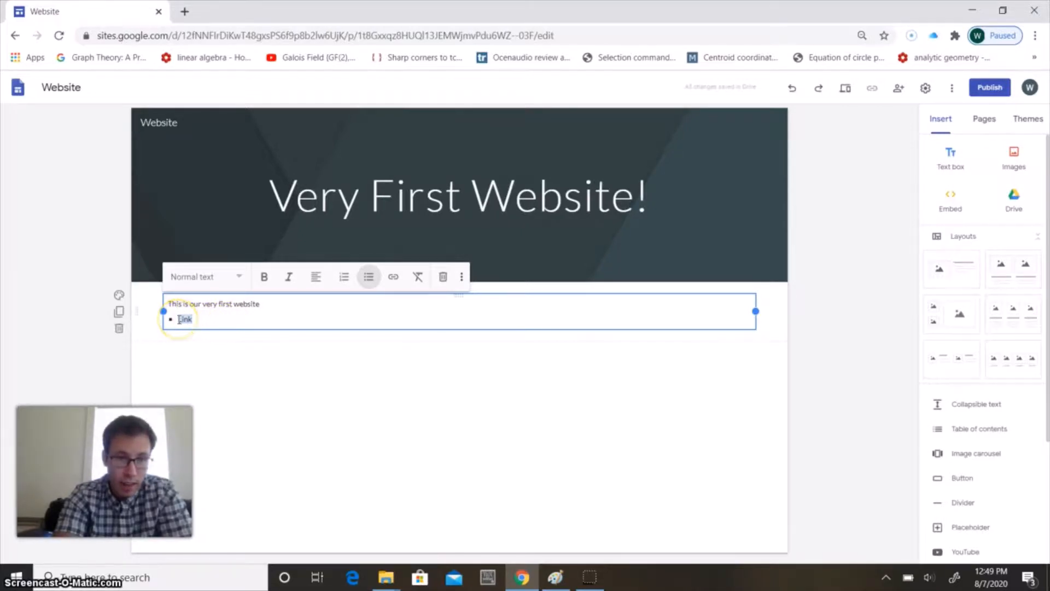
{"action": "left_click", "coordinate": [392, 278]}
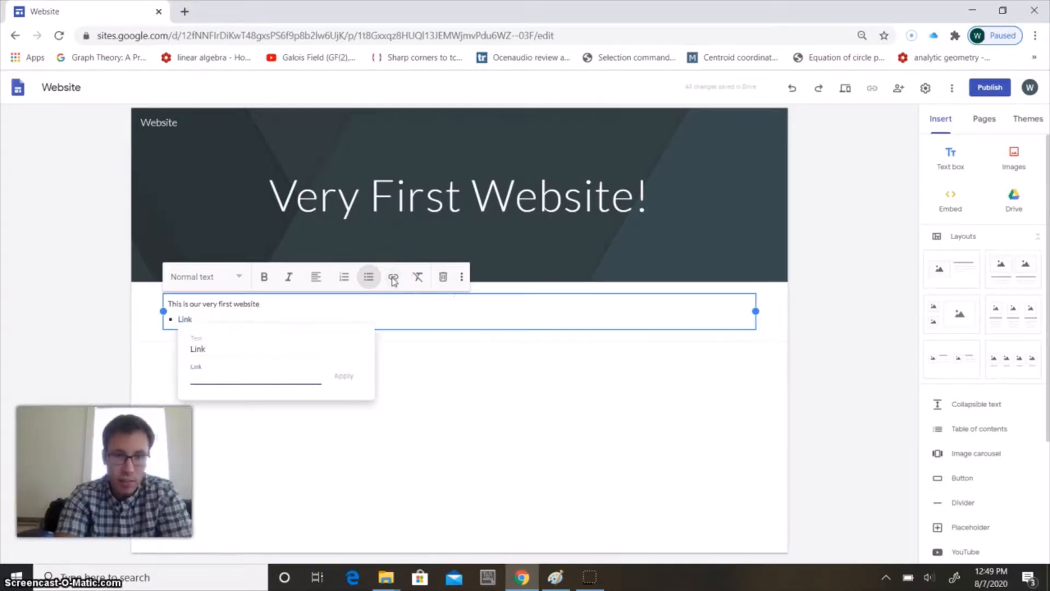
{"action": "left_click", "coordinate": [199, 319]}
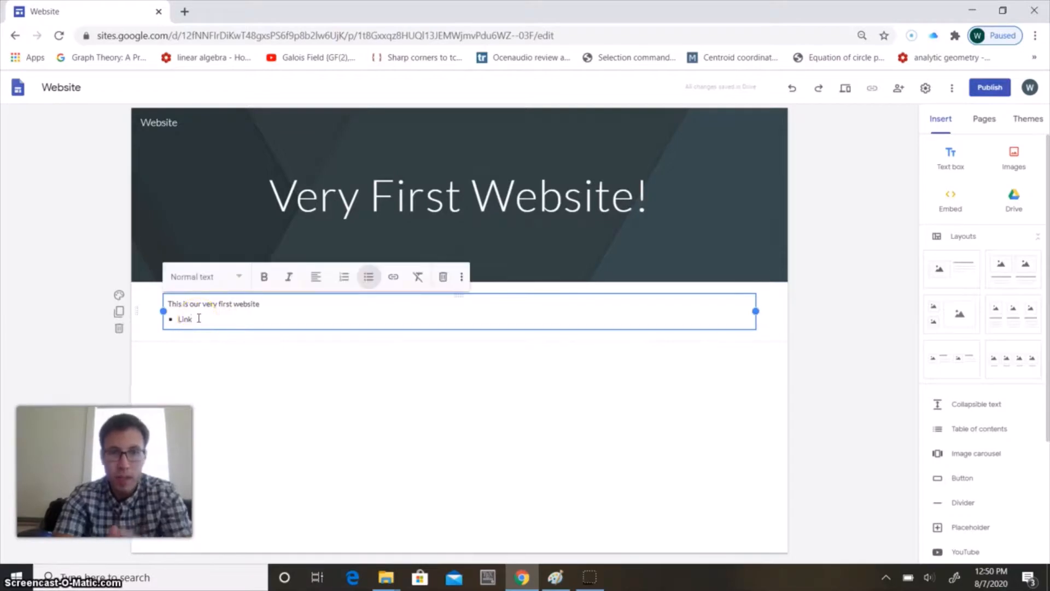
Find Mathematics Stack Exchange in a new browser tab, open the site and copy its web address
{"action": "left_click", "coordinate": [184, 12]}
{"action": "left_click", "coordinate": [201, 35]}
{"action": "type", "text": "m"}
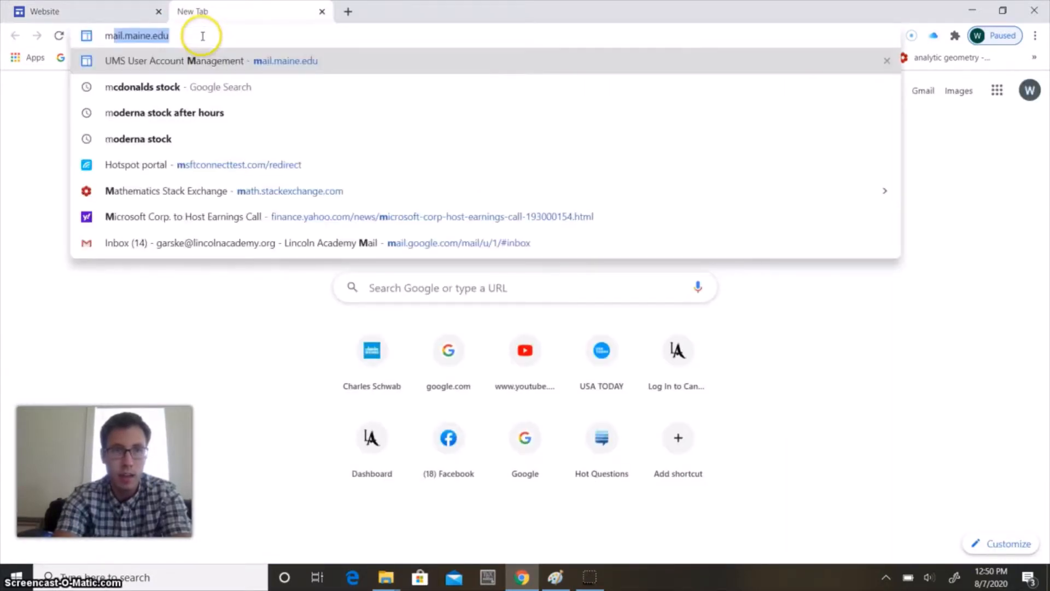
{"action": "type", "text": "athema"}
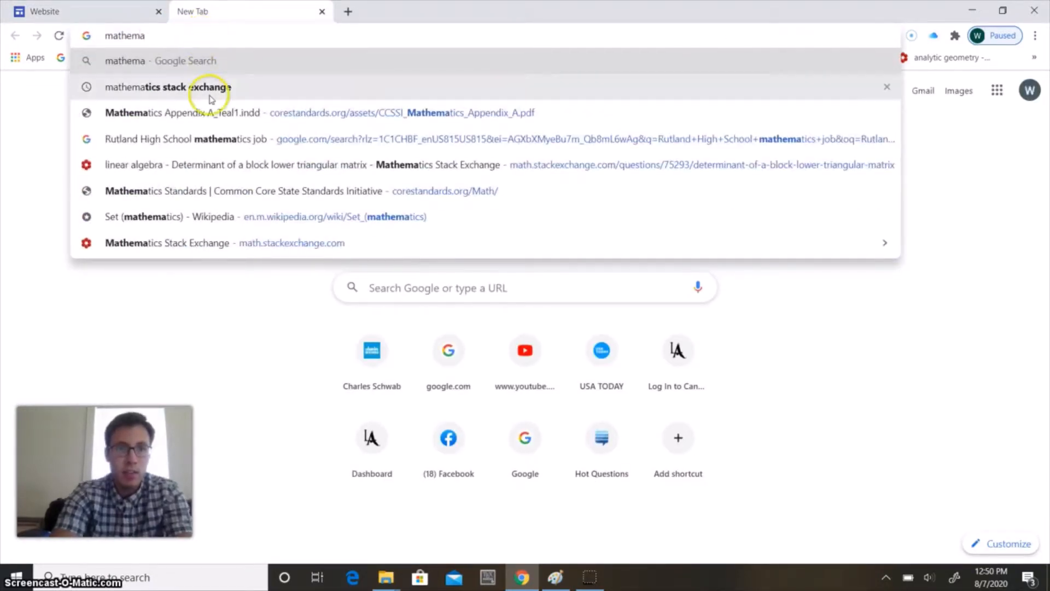
{"action": "left_click", "coordinate": [210, 99]}
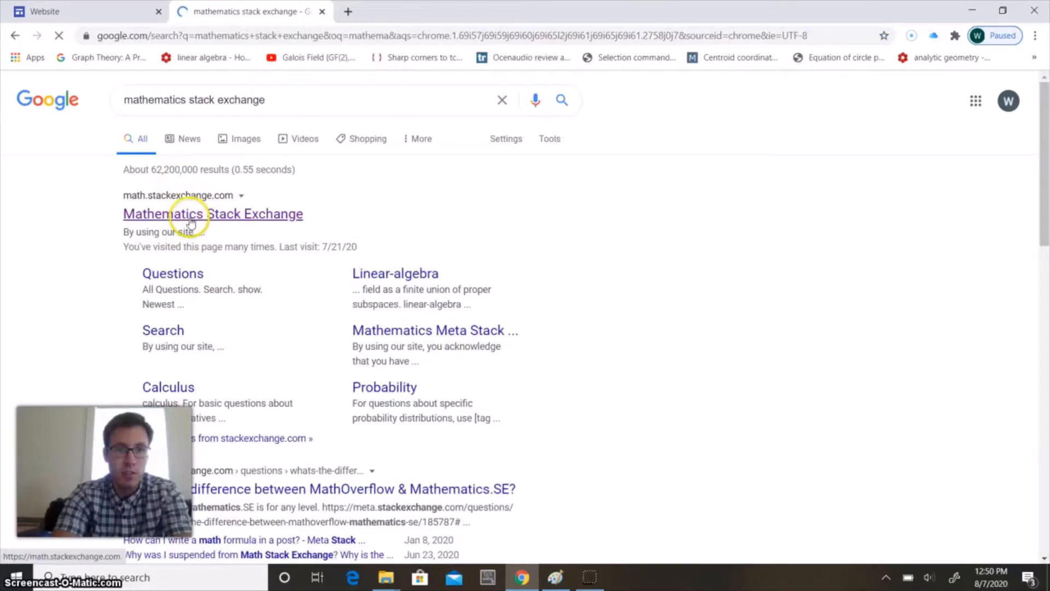
{"action": "left_click", "coordinate": [191, 214]}
{"action": "left_click", "coordinate": [199, 36]}
{"action": "key", "text": "ctrl+c"}
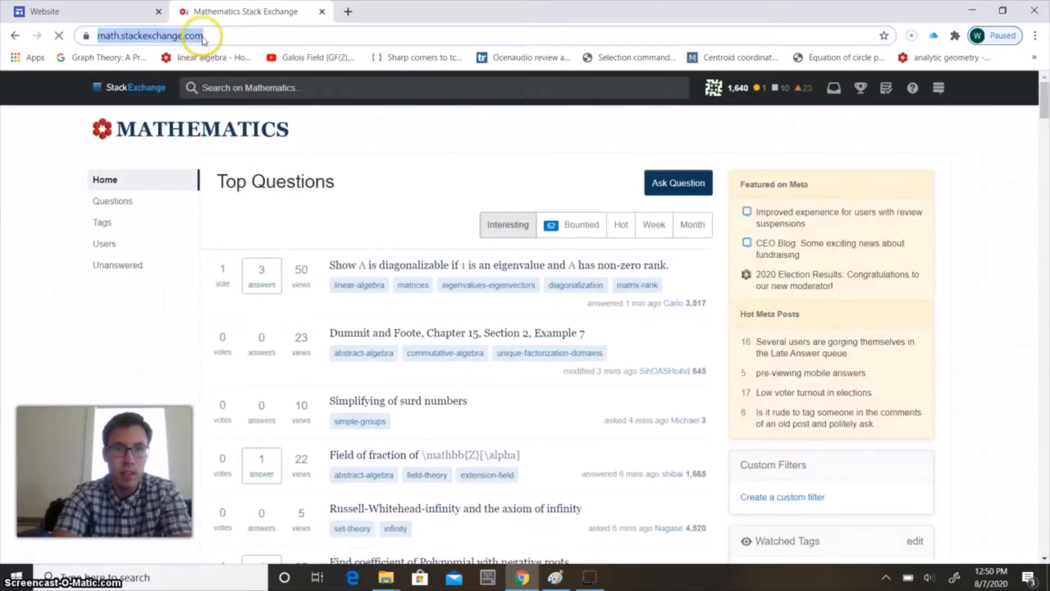
{"action": "left_click", "coordinate": [101, 11]}
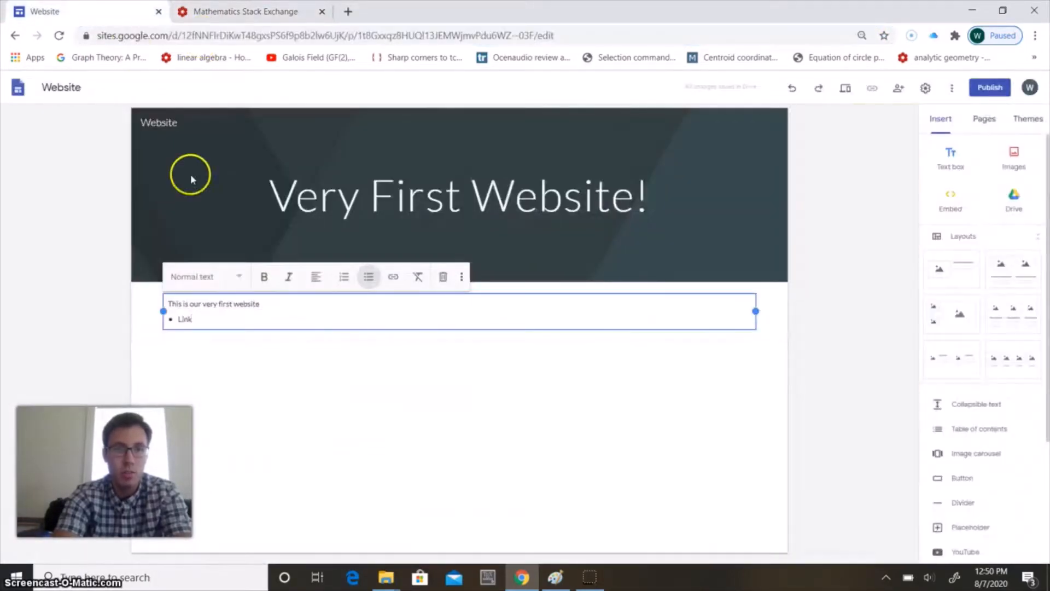
{"action": "left_click_drag", "start_coordinate": [196, 318], "coordinate": [174, 319]}
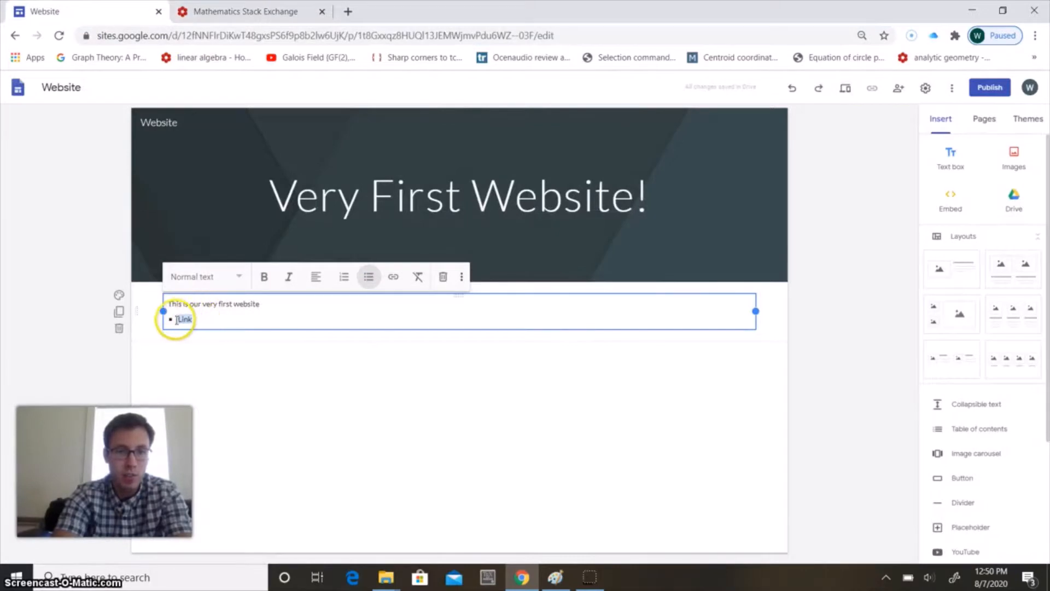
{"action": "left_click", "coordinate": [393, 277]}
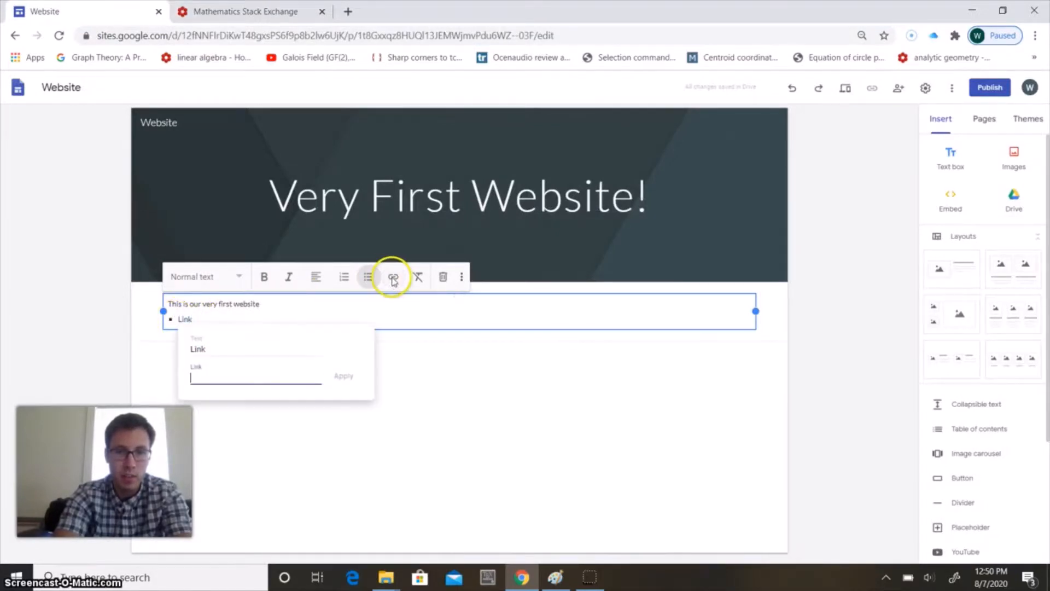
{"action": "key", "text": "ctrl+v"}
{"action": "left_click", "coordinate": [343, 376]}
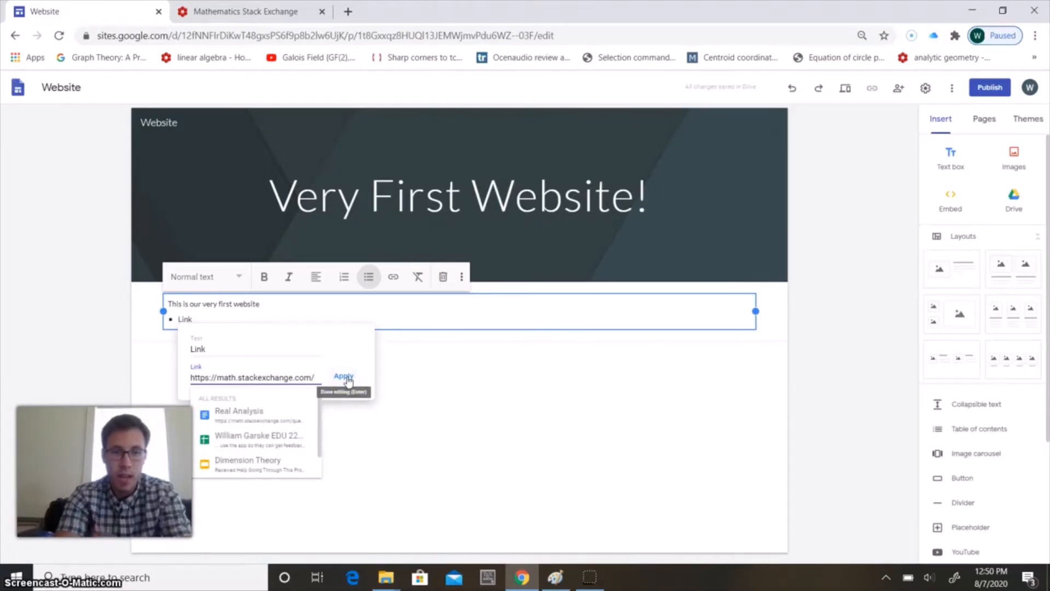
{"action": "left_click", "coordinate": [345, 376]}
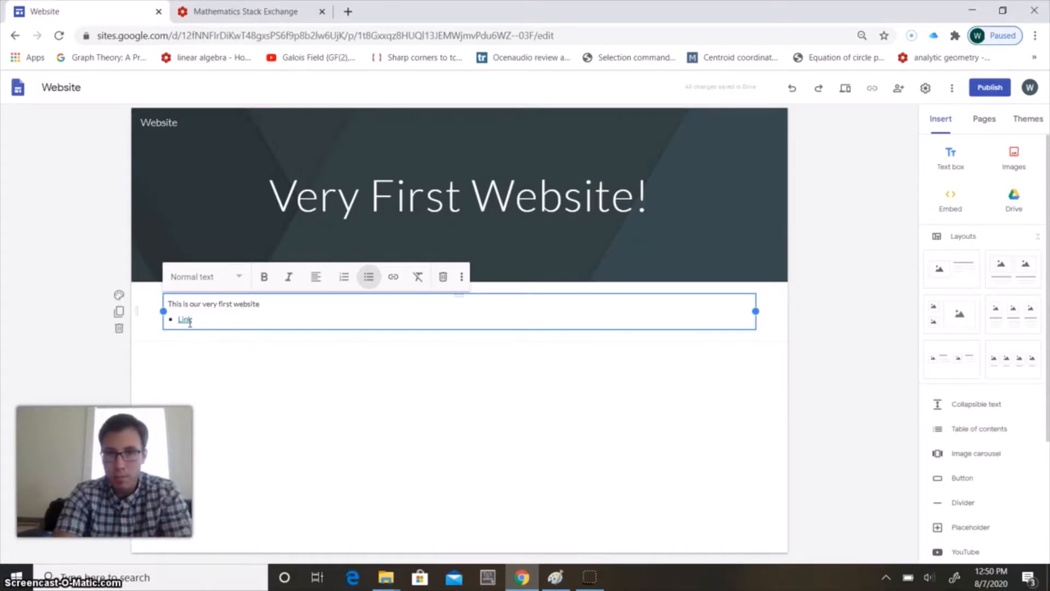
Start publishing the site to the web and try the web addresses "firstwebsite", "website" and "website1"
{"action": "left_click", "coordinate": [990, 89]}
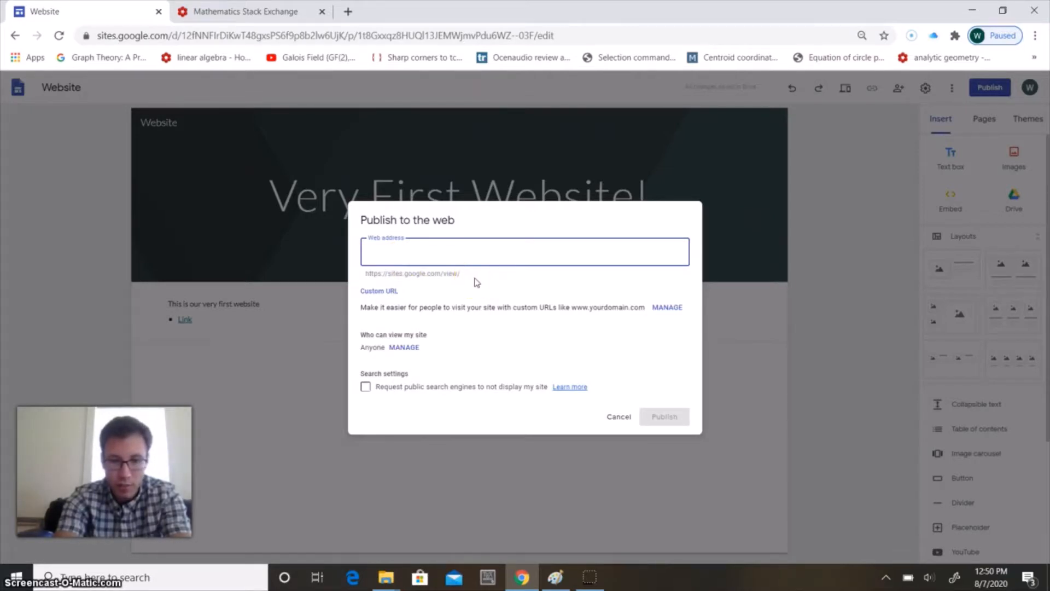
{"action": "type", "text": "firstwebsite"}
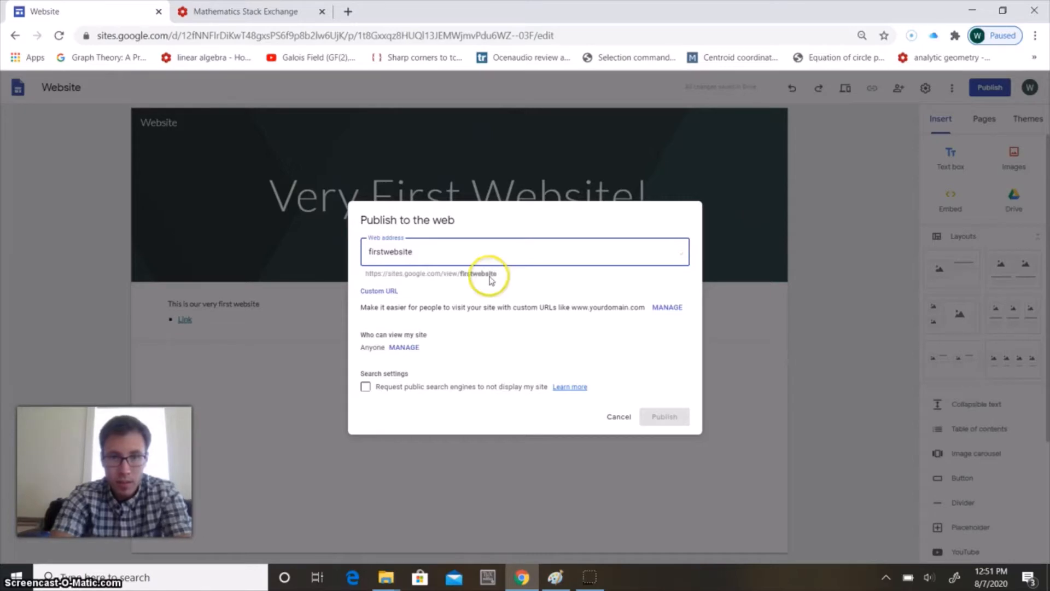
{"action": "double_click", "coordinate": [426, 250]}
{"action": "type", "text": "website"}
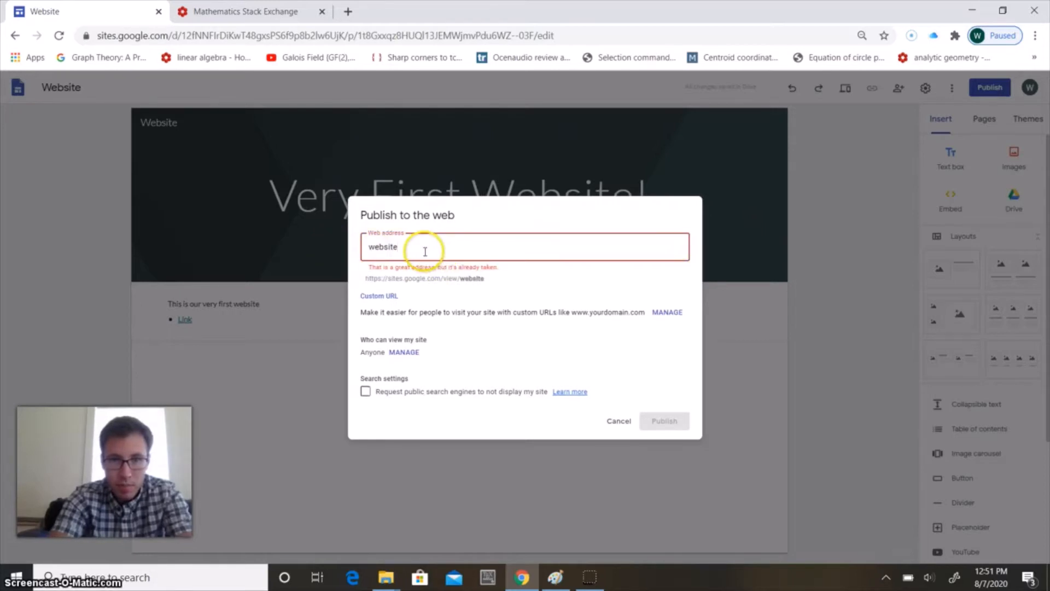
{"action": "type", "text": "1"}
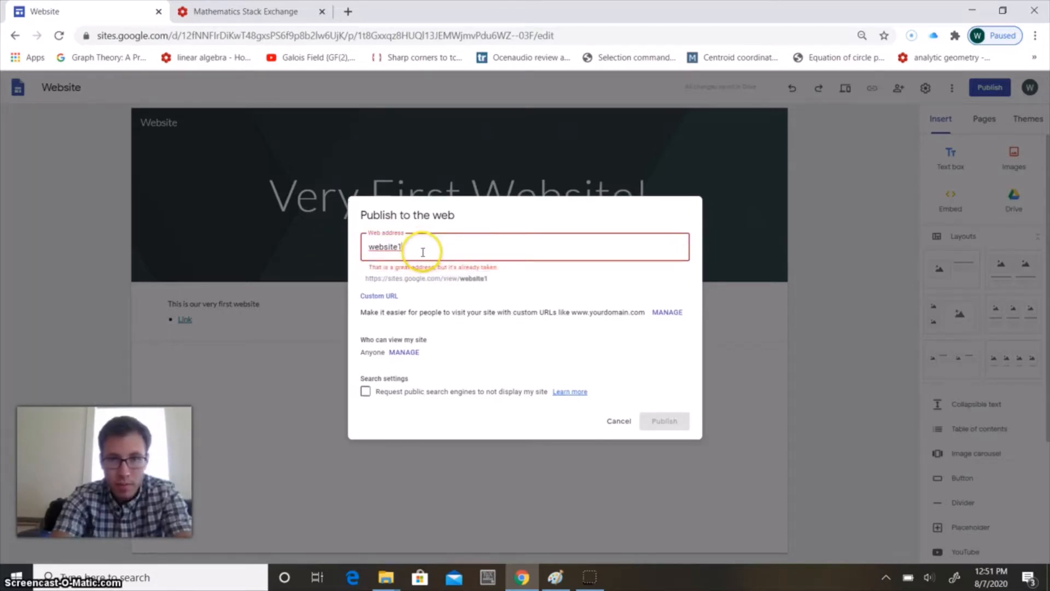
Replace the attempted web address with "website1st" and publish the site
{"action": "key", "text": "BackSpace"}
{"action": "key", "text": "BackSpace"}
{"action": "key", "text": "BackSpace"}
{"action": "key", "text": "BackSpace"}
{"action": "type", "text": "website"}
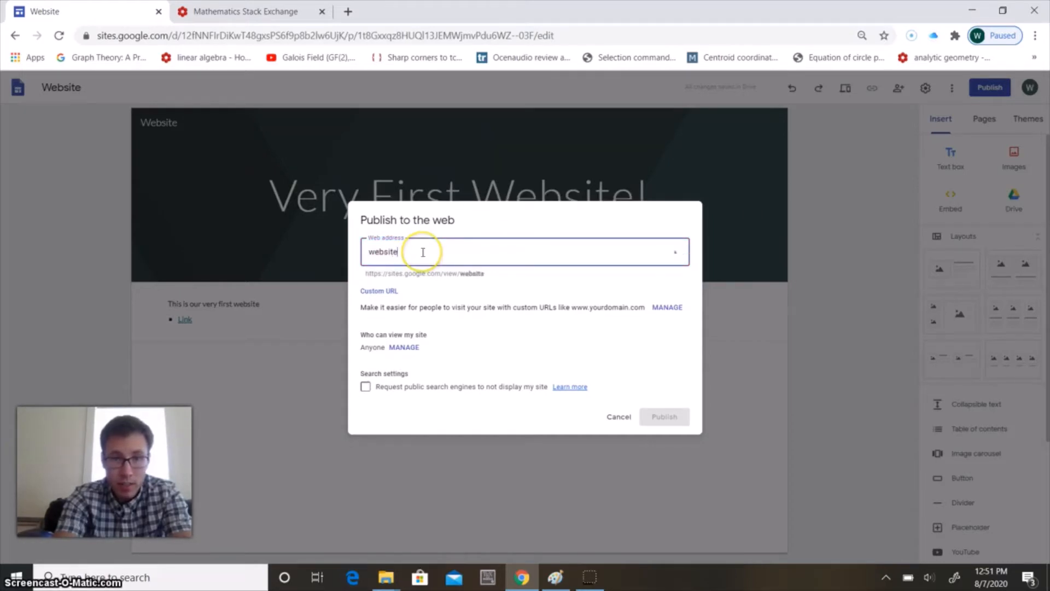
{"action": "type", "text": "f"}
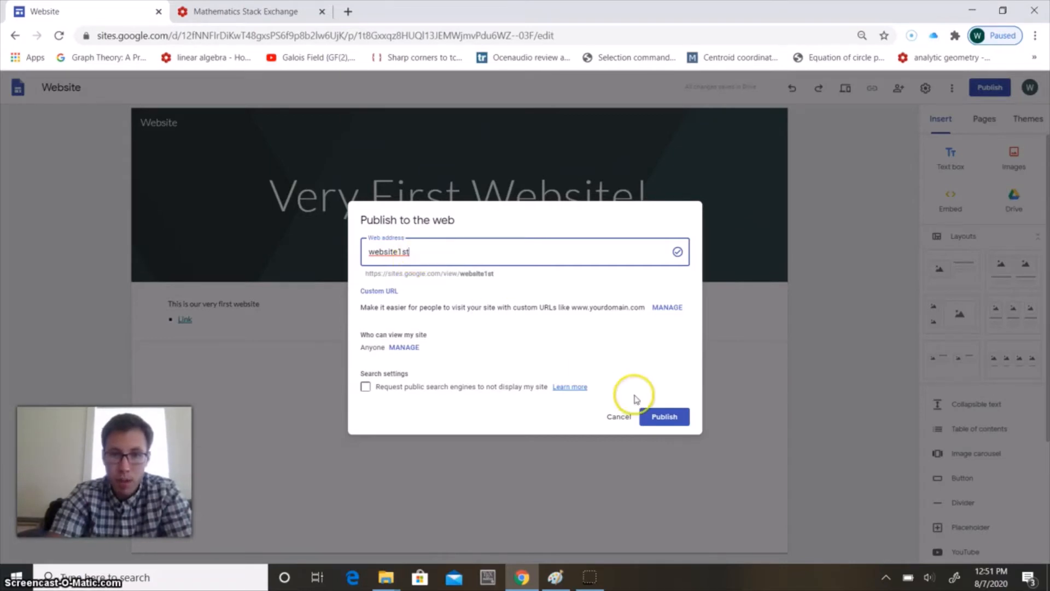
{"action": "left_click", "coordinate": [665, 417]}
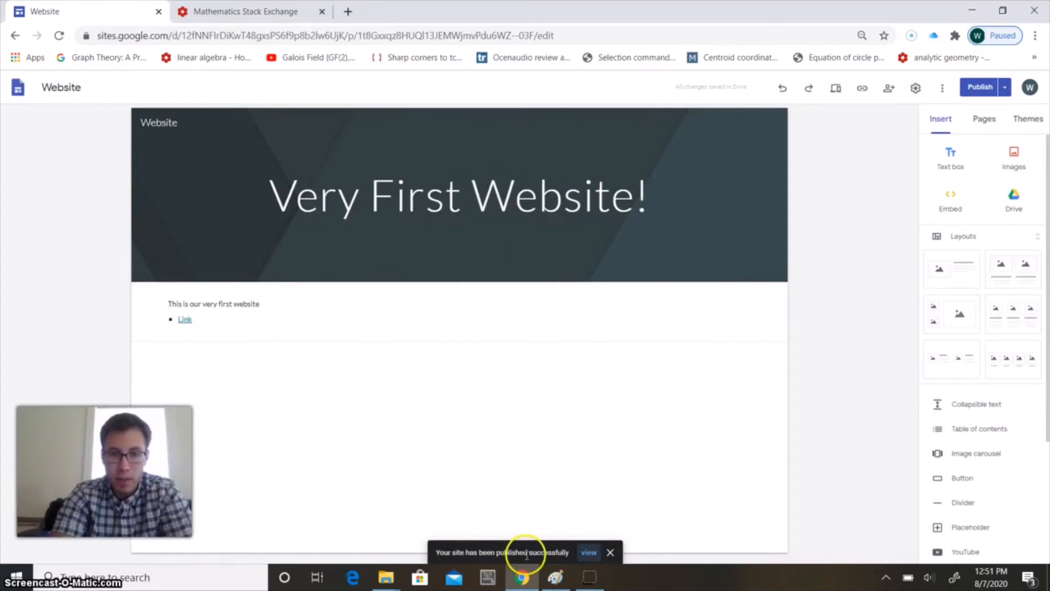
View the published site, and check from the editor whether any unpublished changes need review
{"action": "left_click", "coordinate": [590, 553]}
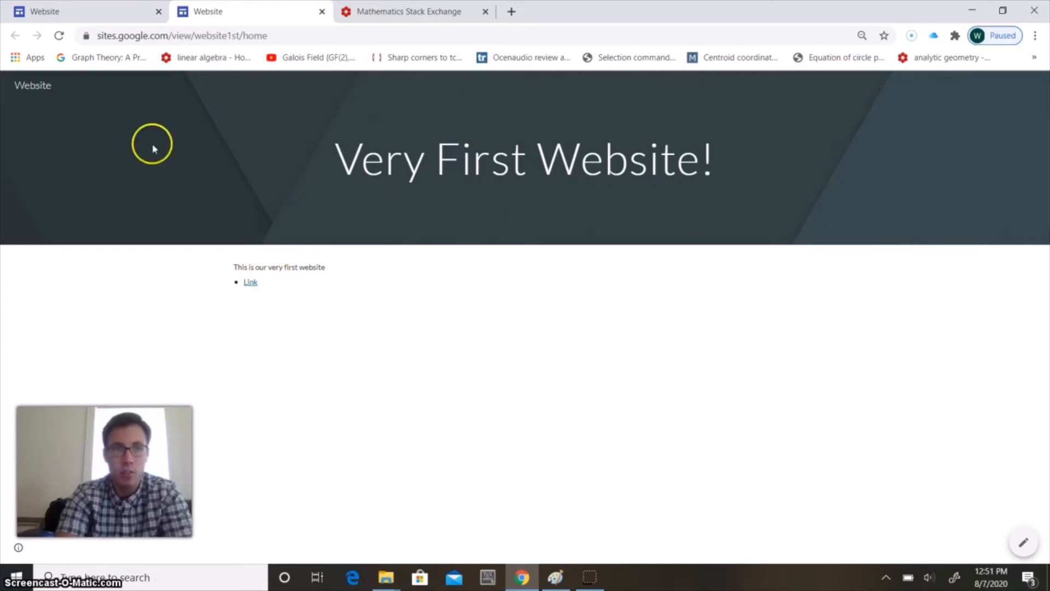
{"action": "left_click", "coordinate": [82, 11]}
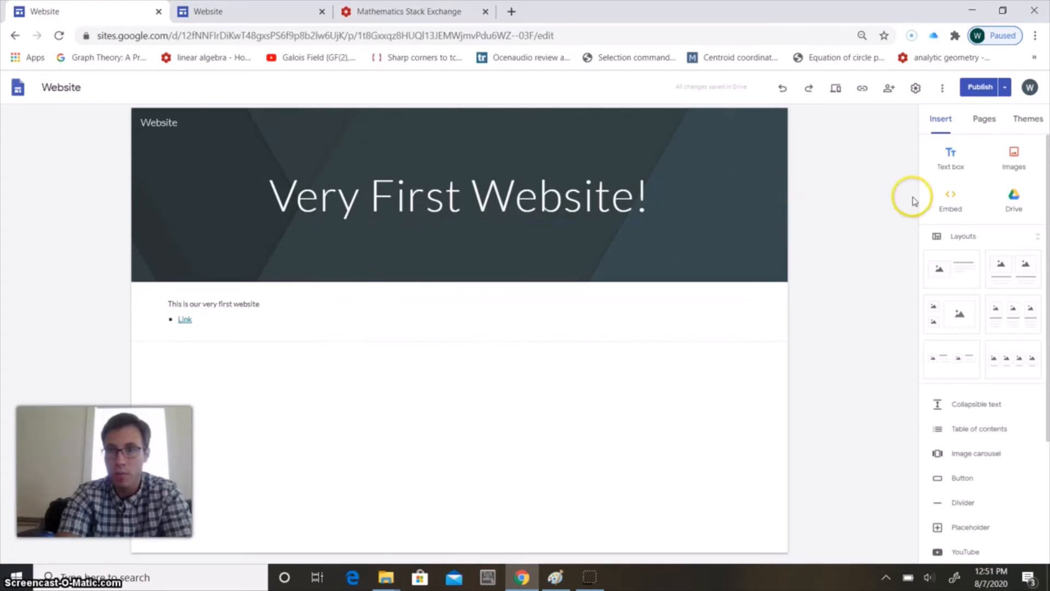
{"action": "left_click", "coordinate": [979, 88]}
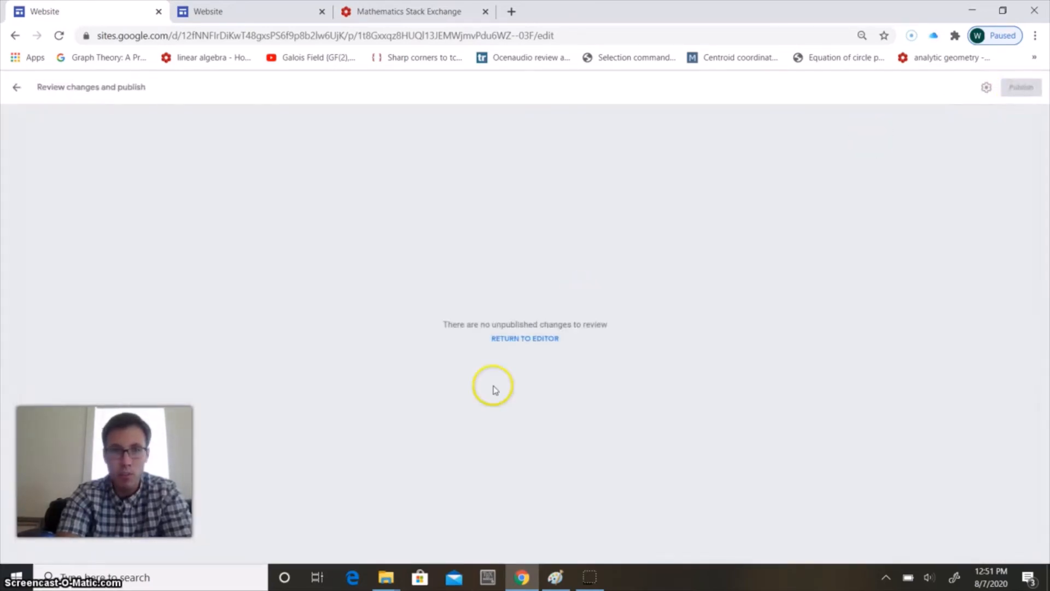
{"action": "left_click", "coordinate": [14, 89]}
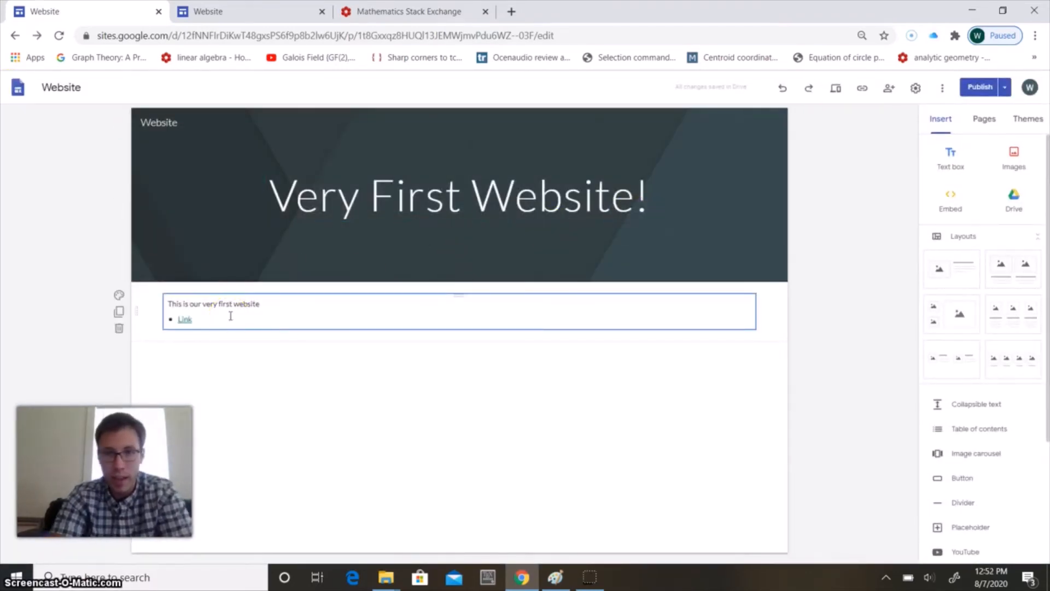
{"action": "left_click", "coordinate": [221, 287]}
Reload the published site from its address with the "/home" ending removed
{"action": "left_click", "coordinate": [217, 11]}
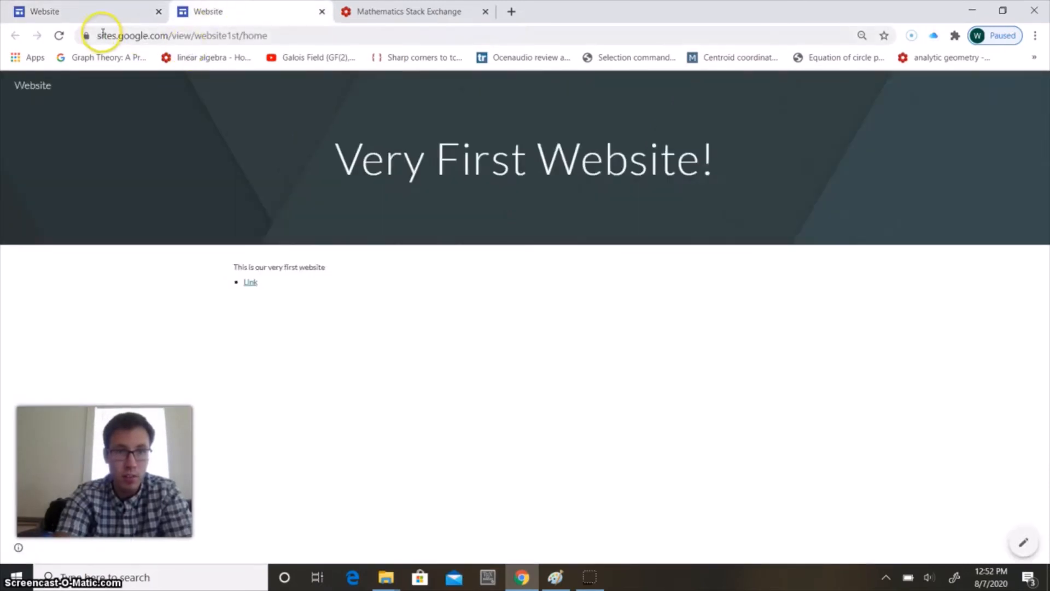
{"action": "left_click", "coordinate": [276, 33]}
{"action": "key", "text": "End"}
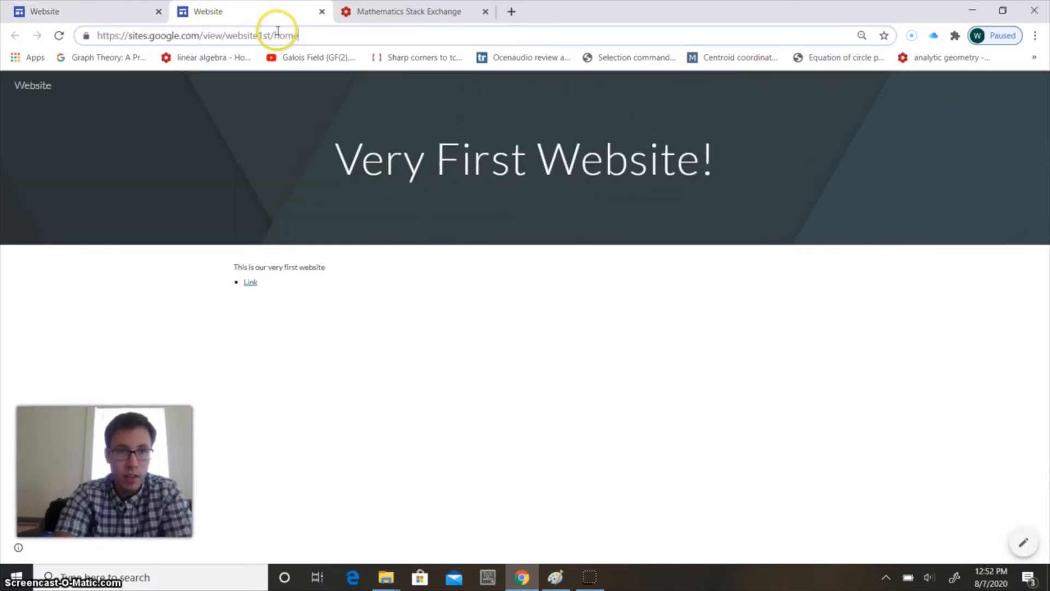
{"action": "left_click_drag", "start_coordinate": [294, 36], "coordinate": [274, 37]}
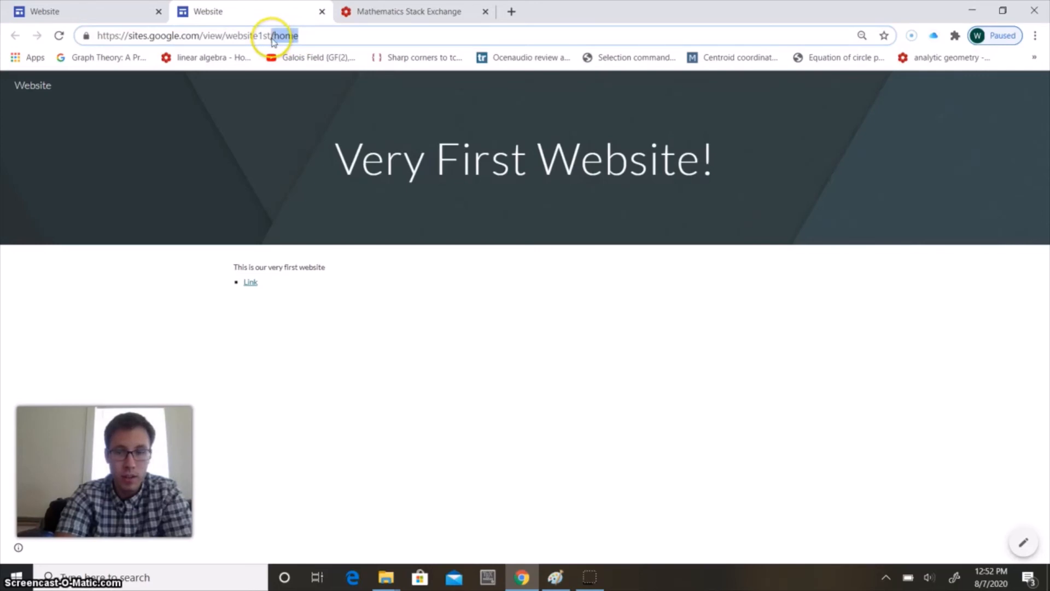
{"action": "key", "text": "BackSpace"}
{"action": "key", "text": "Return"}
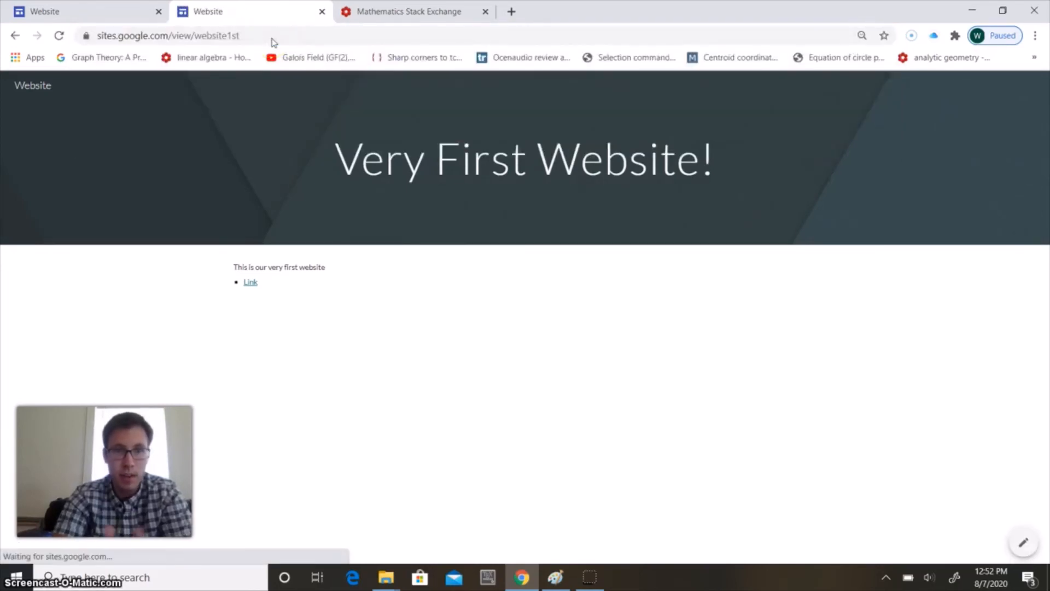